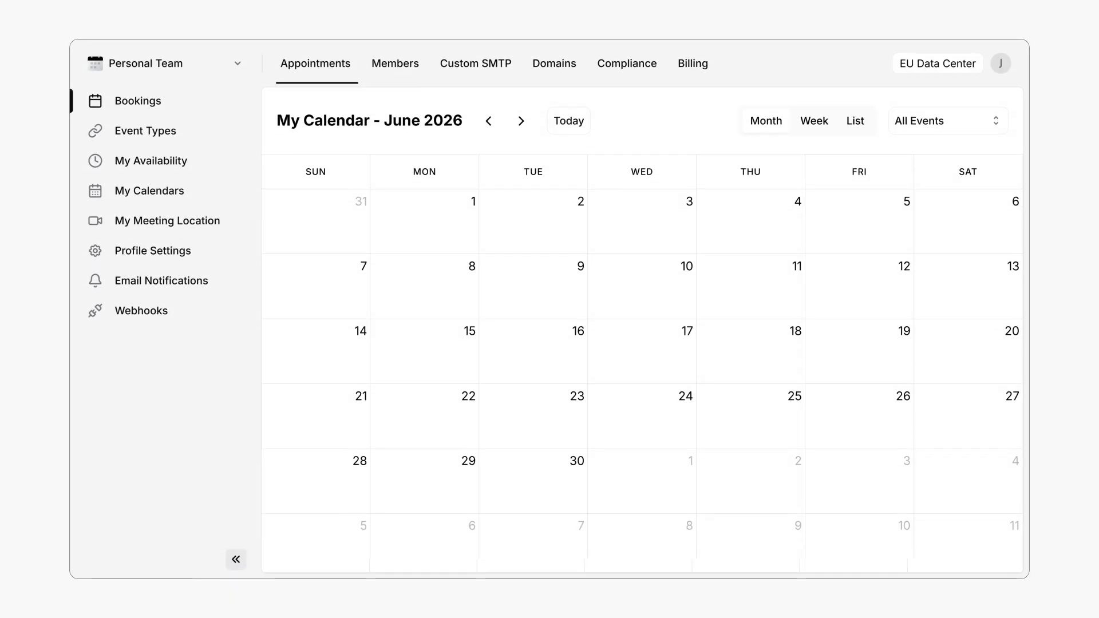
Step: From Event Types, create a new personal event type to open the Event Setup form
{"action": "left_click", "coordinate": [163, 132]}
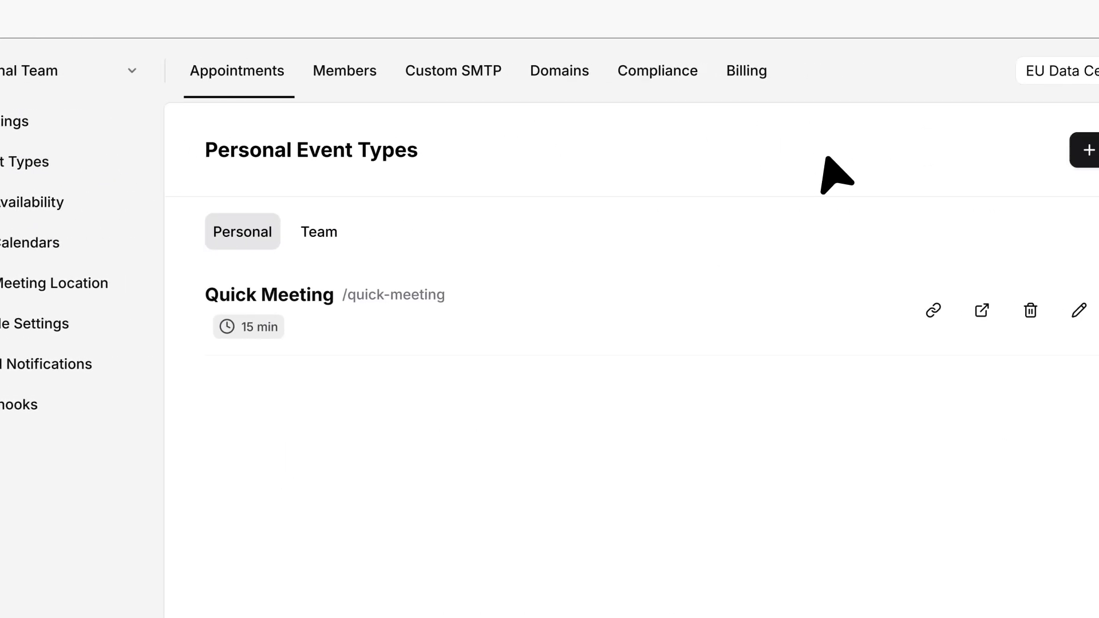
{"action": "left_click", "coordinate": [957, 158]}
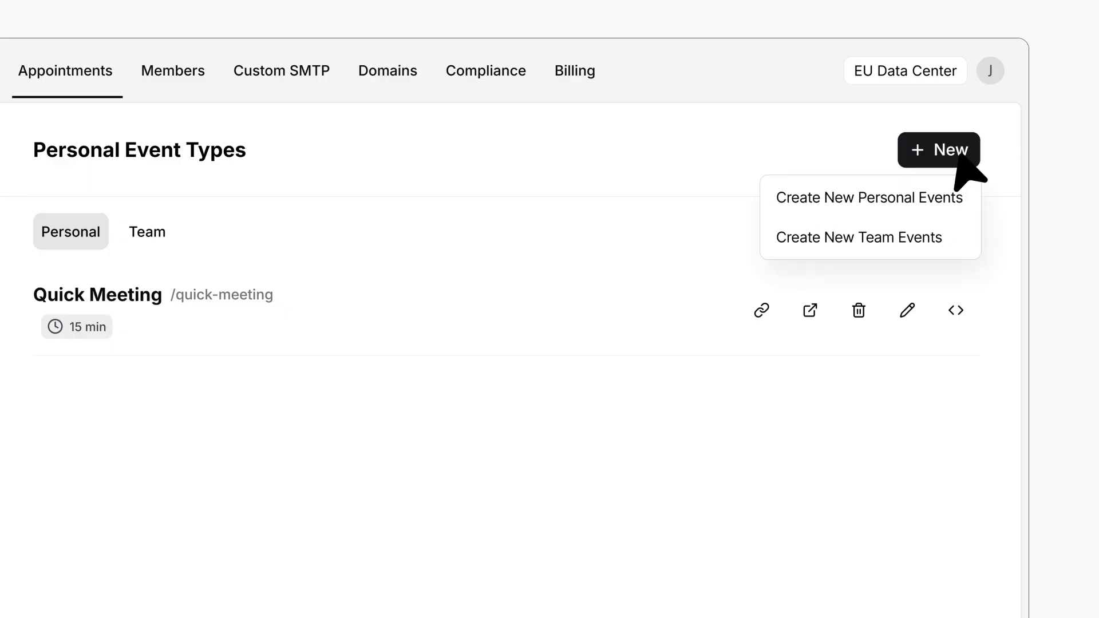
{"action": "left_click", "coordinate": [894, 201]}
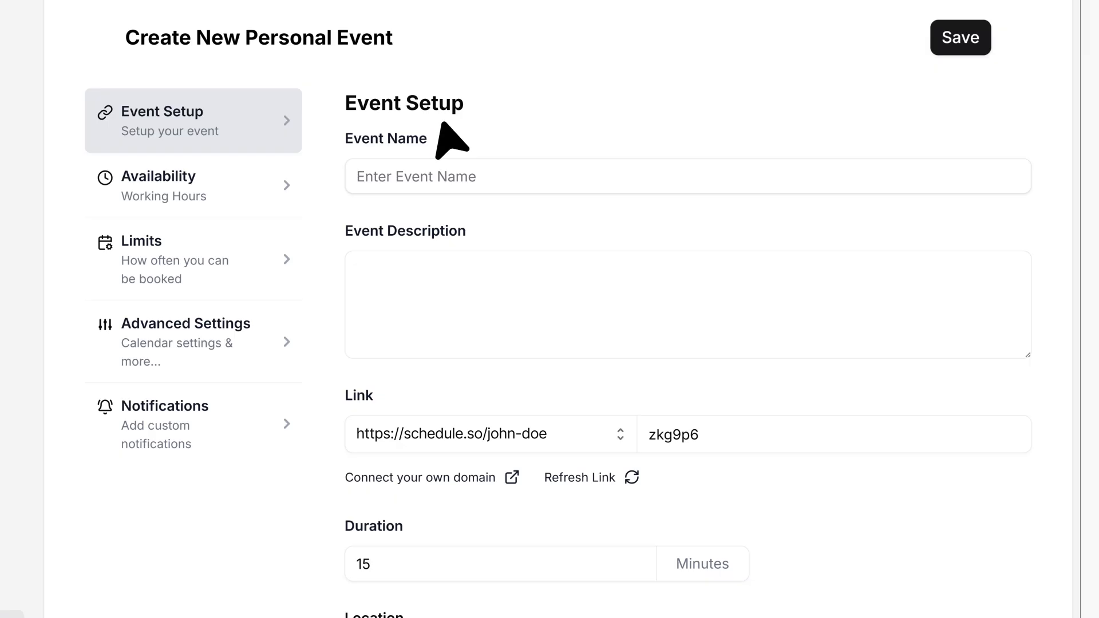
Step: Name the event 'Project Meeting' and describe it as a session on project requirements, timelines, next steps
{"action": "left_click", "coordinate": [464, 176]}
{"action": "type", "text": "Project Meeting"}
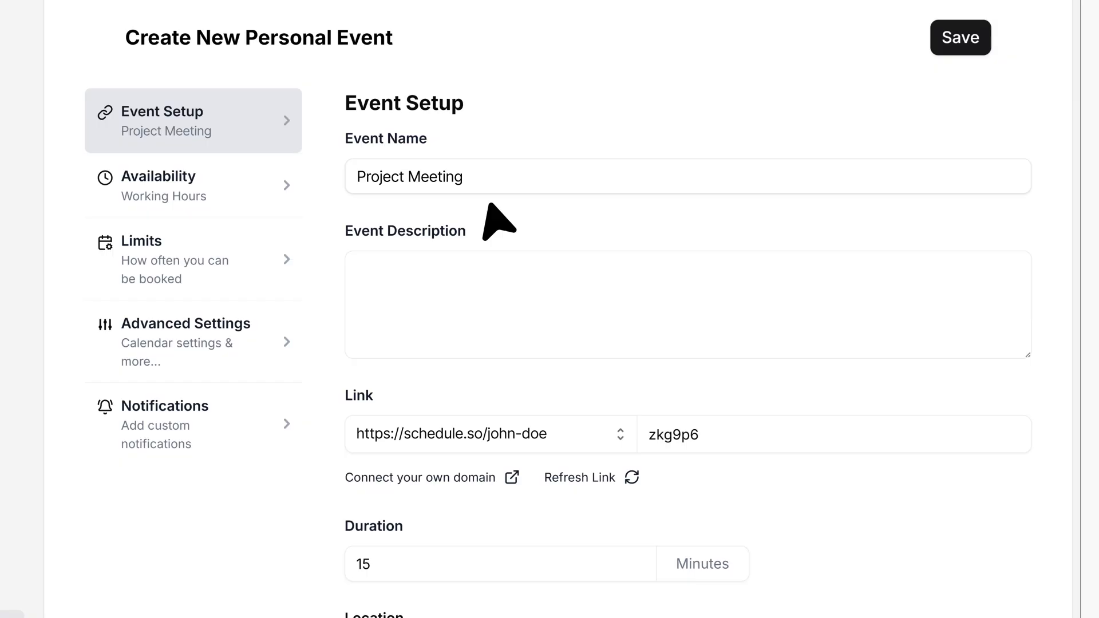
{"action": "left_click", "coordinate": [491, 271]}
{"action": "type", "text": "Book this session to discuss project requir"}
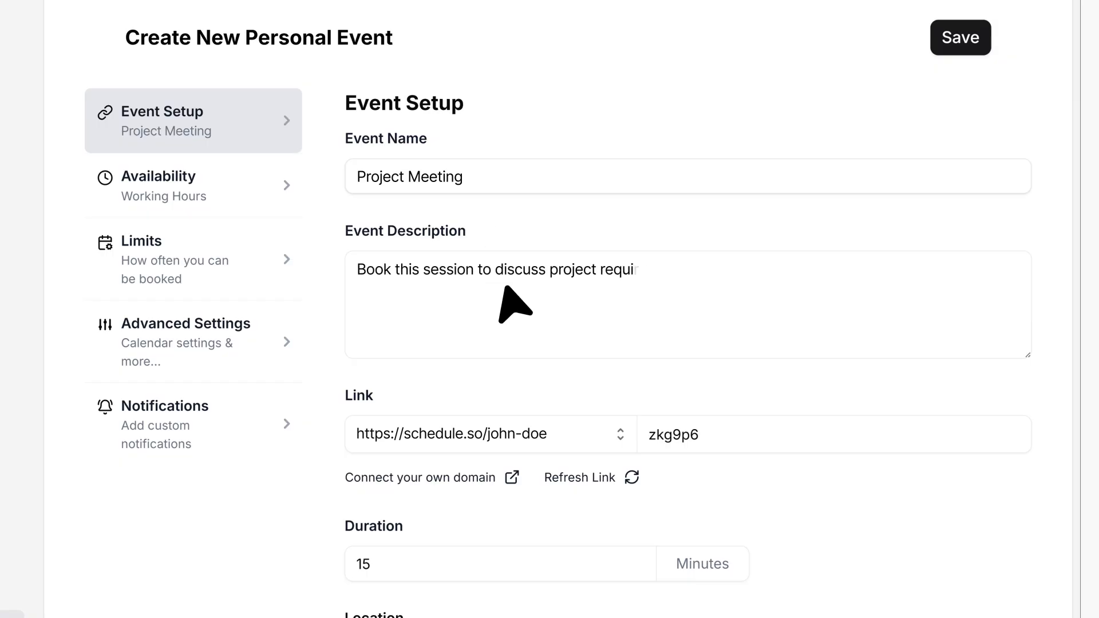
{"action": "type", "text": "ements, timelines, and next steps."}
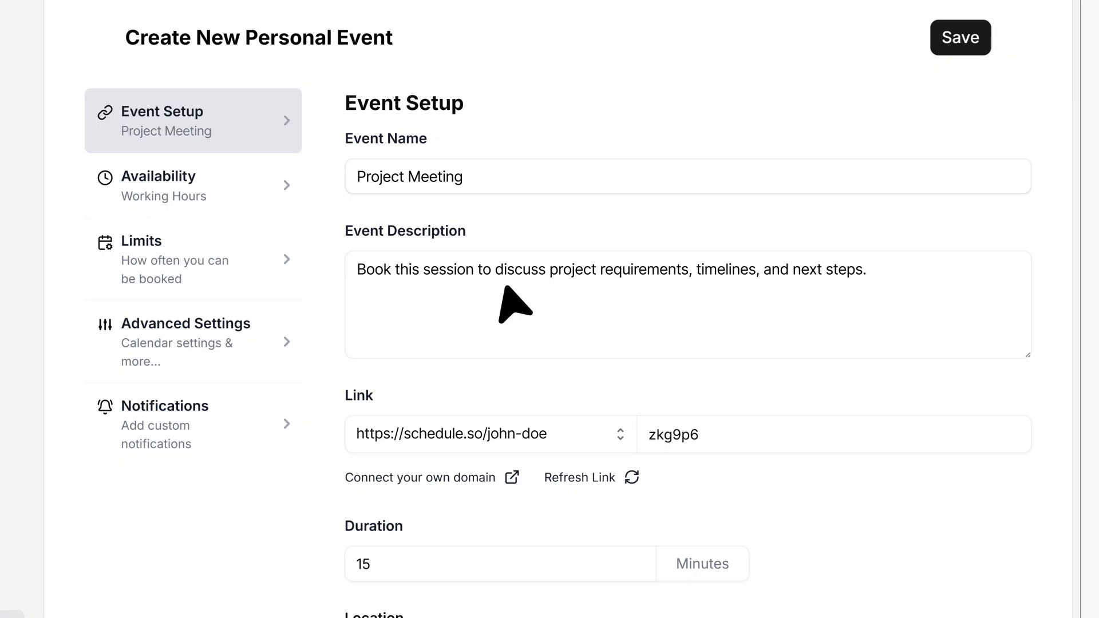
Step: Set the event link slug to project-meeting and the duration to 30 minutes
{"action": "scroll", "coordinate": [506, 292], "scroll_direction": "down", "scroll_amount": 5}
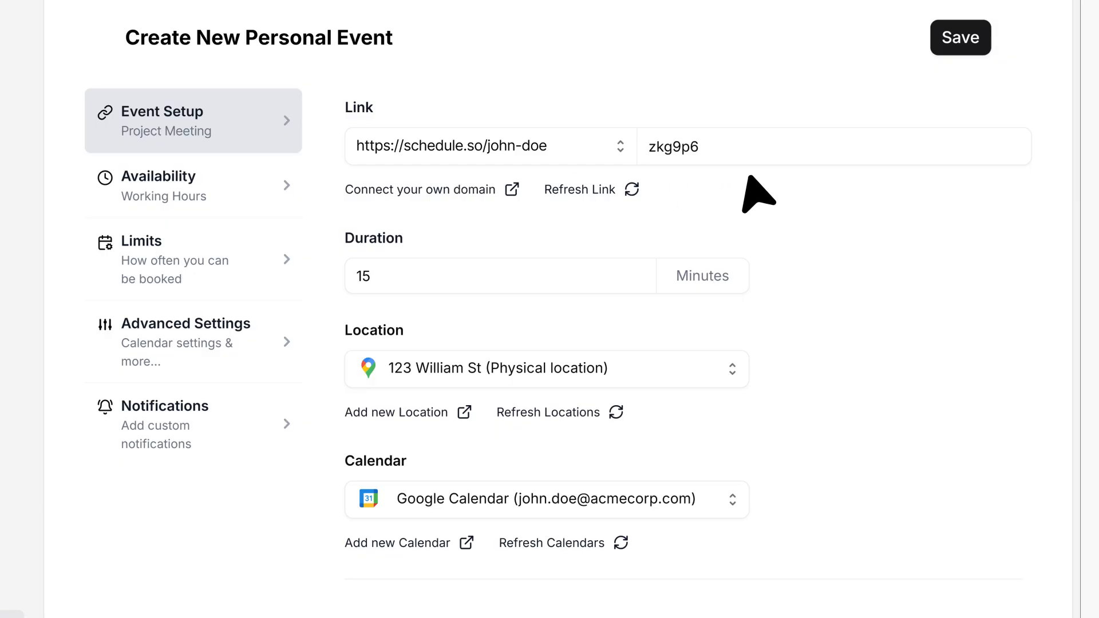
{"action": "left_click", "coordinate": [800, 144]}
{"action": "type", "text": "project-mee"}
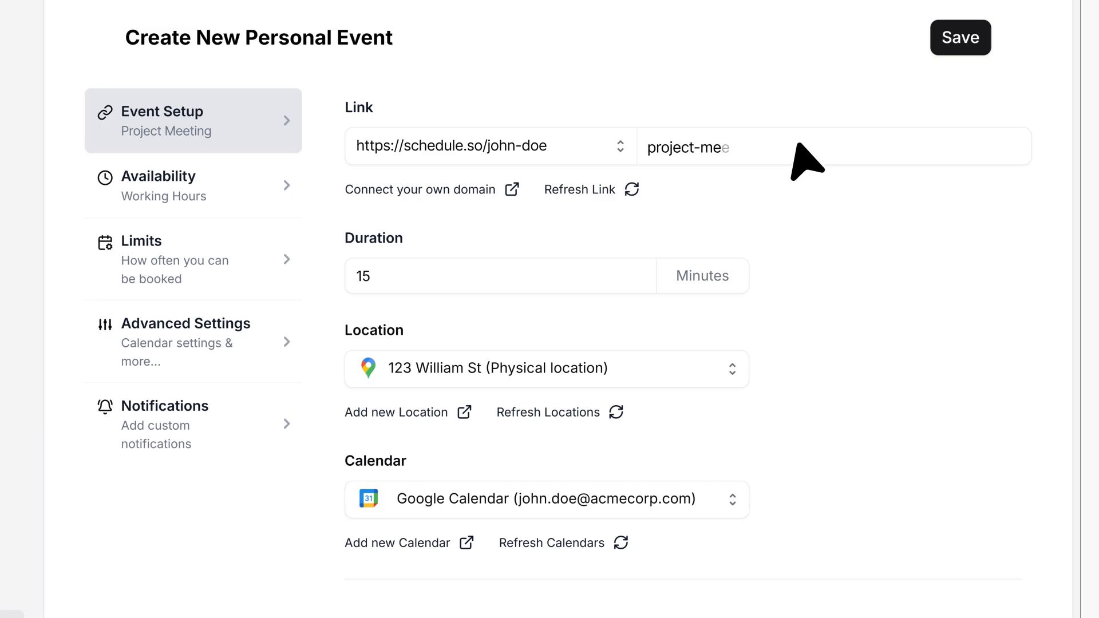
{"action": "type", "text": "ting"}
{"action": "double_click", "coordinate": [396, 274]}
{"action": "type", "text": "30"}
{"action": "scroll", "coordinate": [401, 274], "scroll_direction": "down", "scroll_amount": 3}
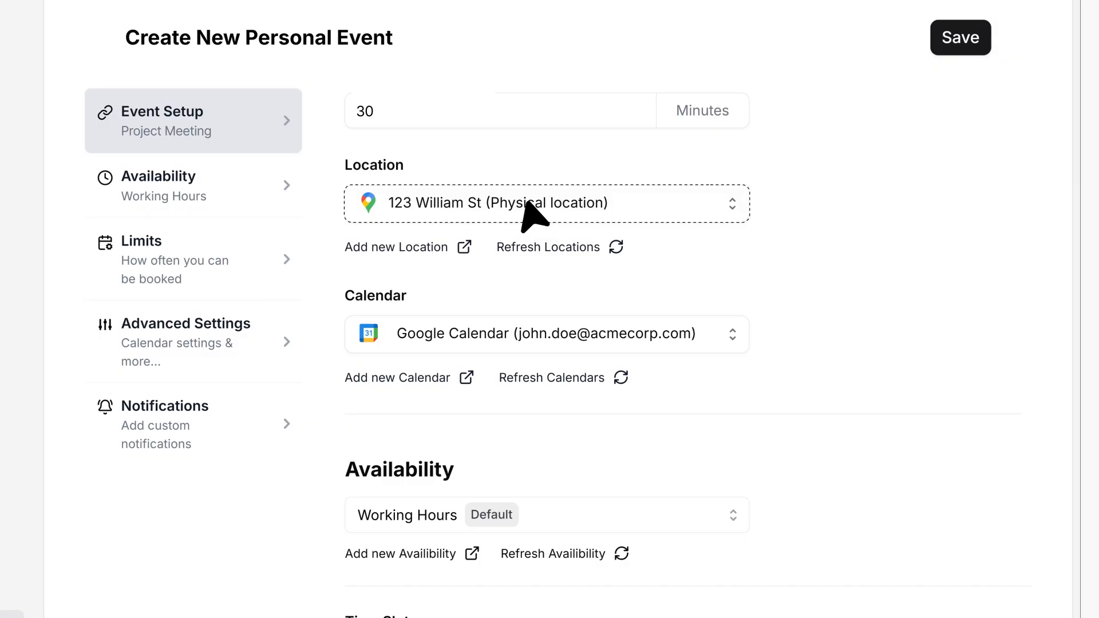
Step: Set the location to Google Meet and record bookings in the Project Meeting calendar
{"action": "left_click", "coordinate": [523, 204]}
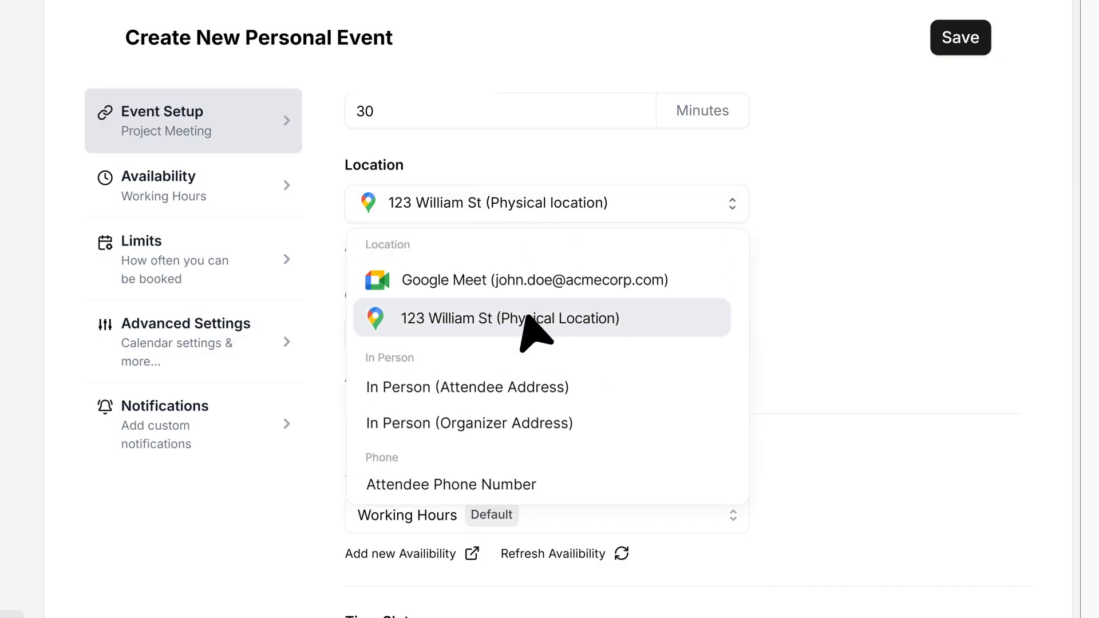
{"action": "left_click", "coordinate": [522, 277]}
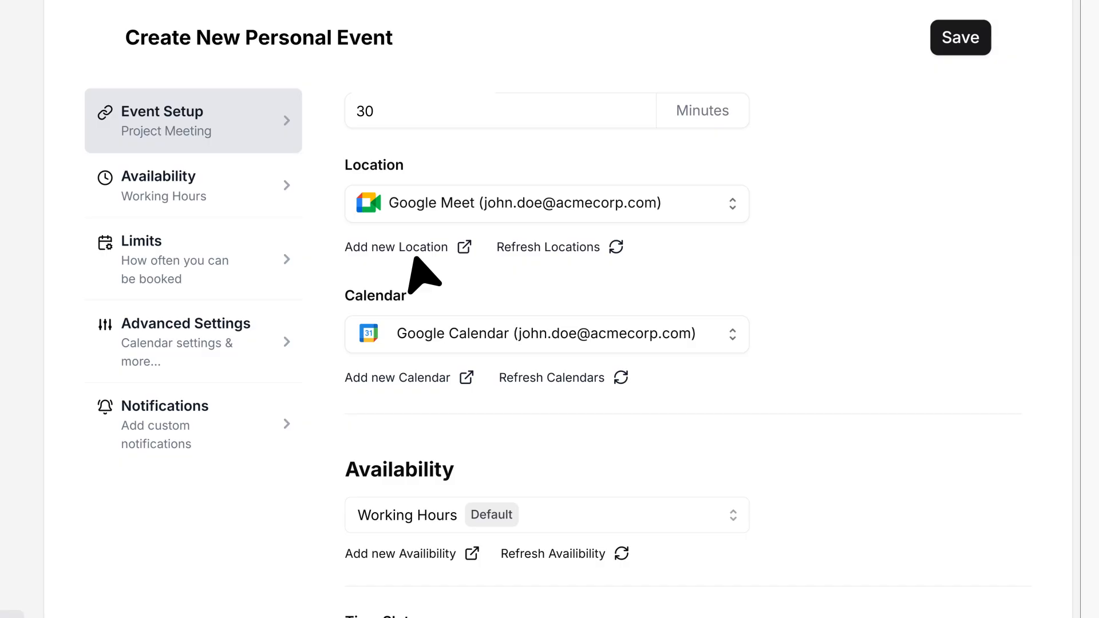
{"action": "left_click", "coordinate": [468, 334]}
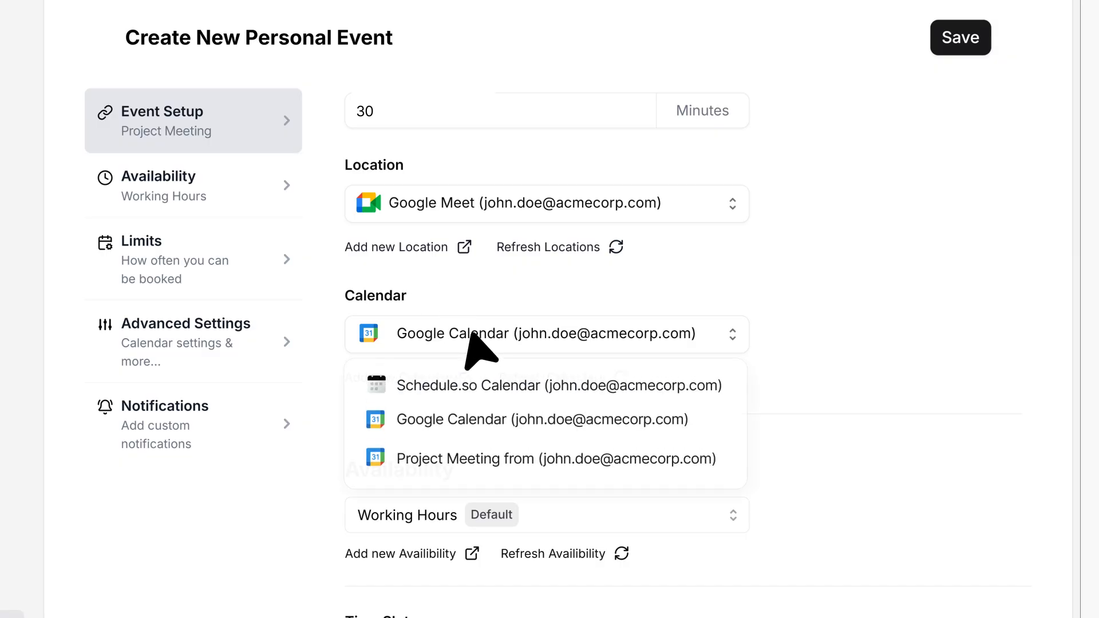
{"action": "left_click", "coordinate": [479, 477]}
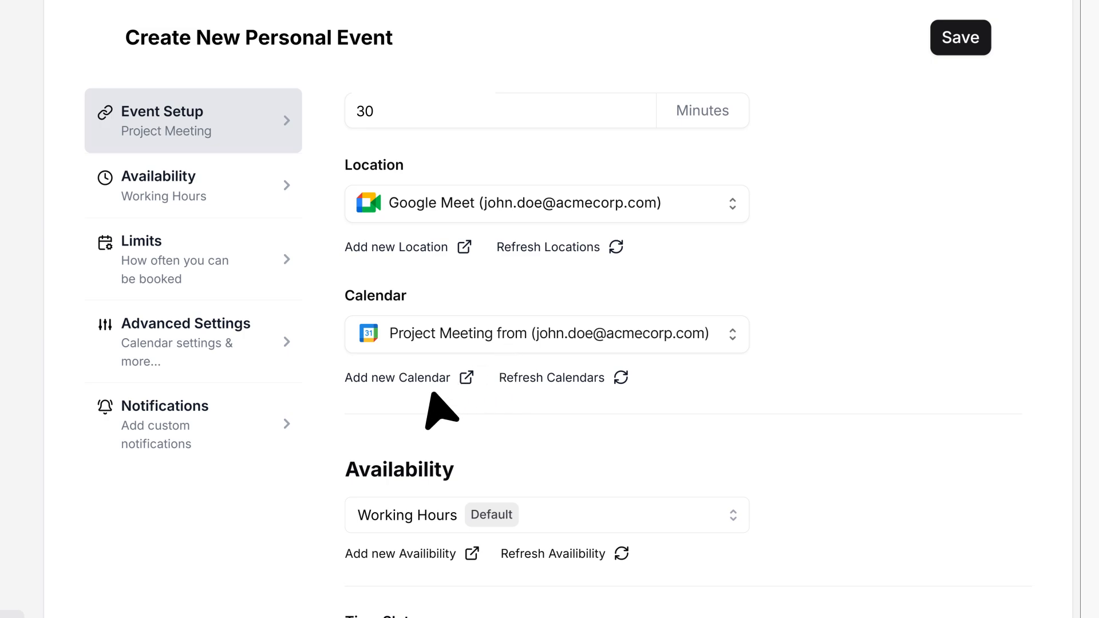
Step: Switch the event's availability from Working Hours to the Project Meeting schedule
{"action": "left_click", "coordinate": [197, 186]}
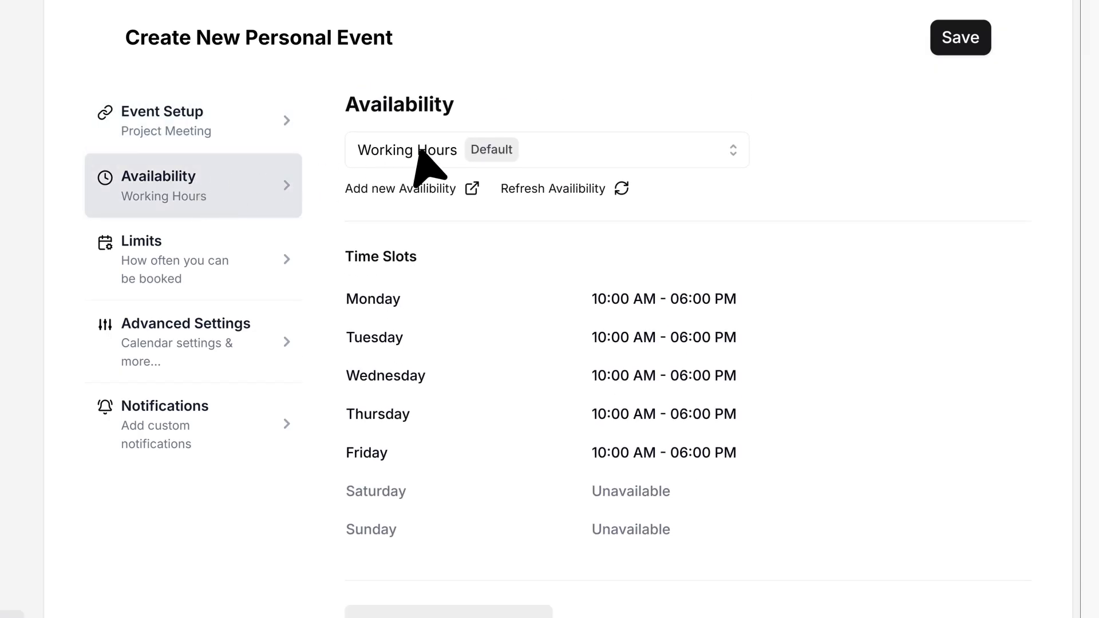
{"action": "left_click", "coordinate": [446, 151]}
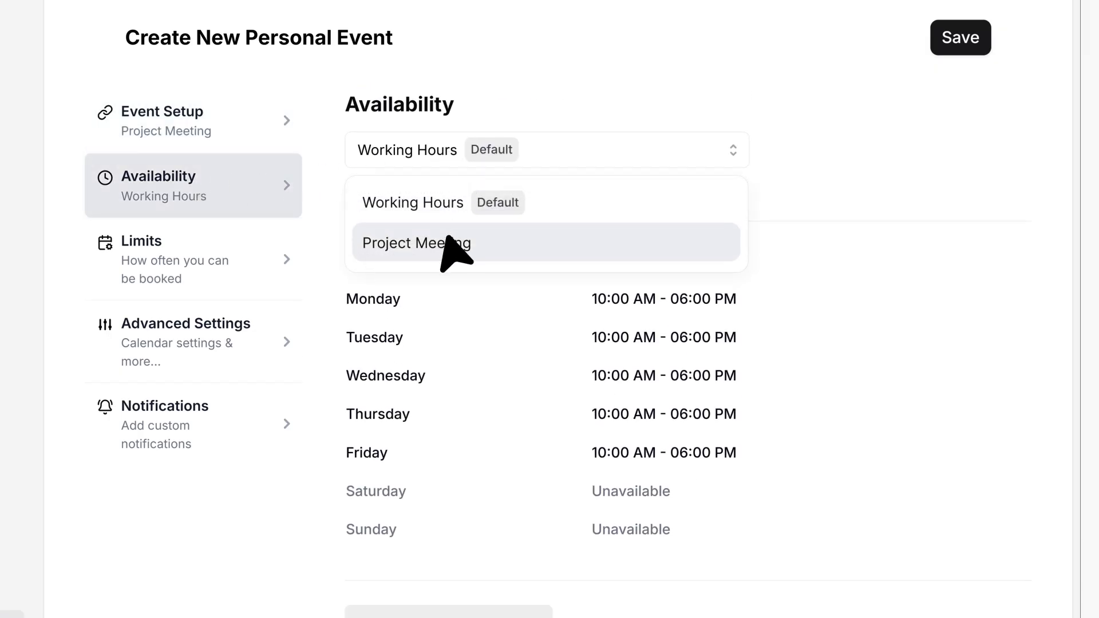
{"action": "left_click", "coordinate": [456, 253]}
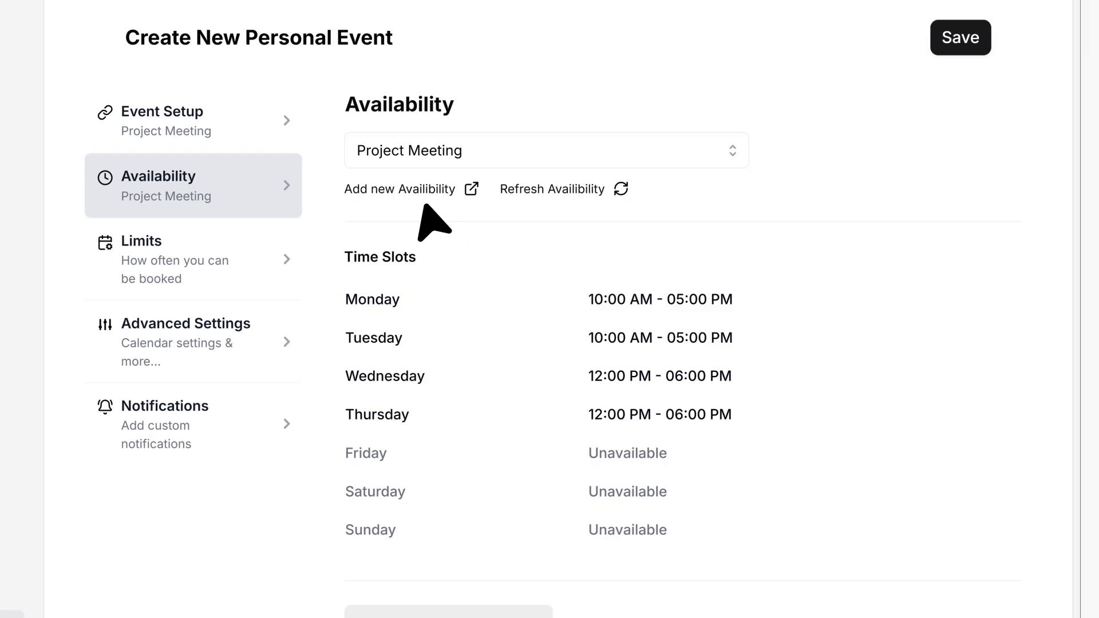
{"action": "scroll", "coordinate": [498, 511], "scroll_direction": "down", "scroll_amount": 2}
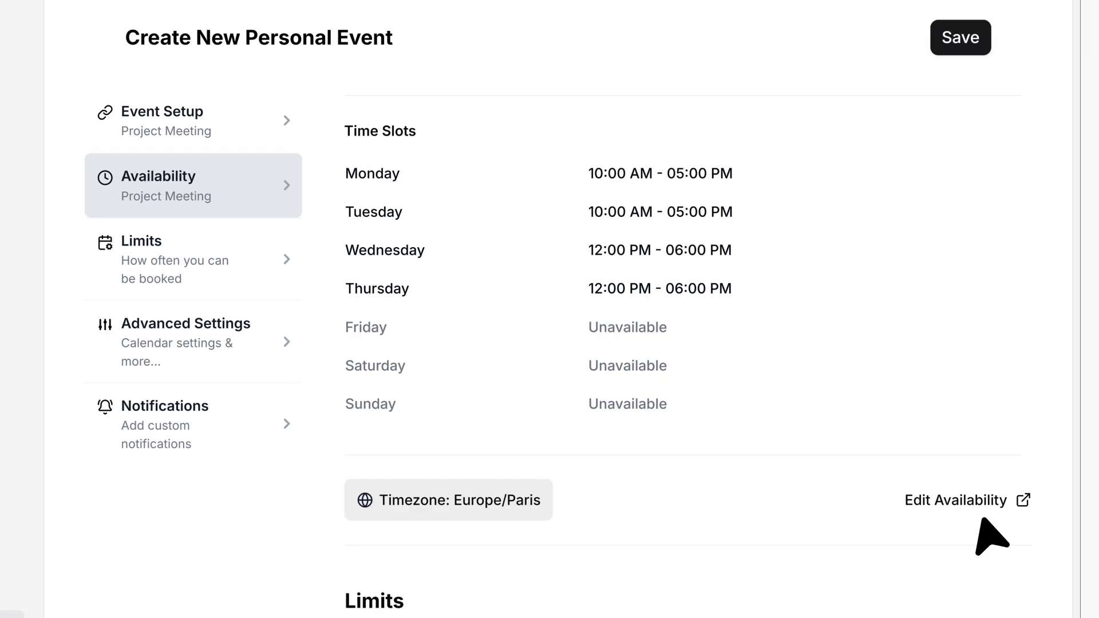
Step: Add 10-minute buffers before and after the event and require minimum booking notice
{"action": "left_click", "coordinate": [186, 260]}
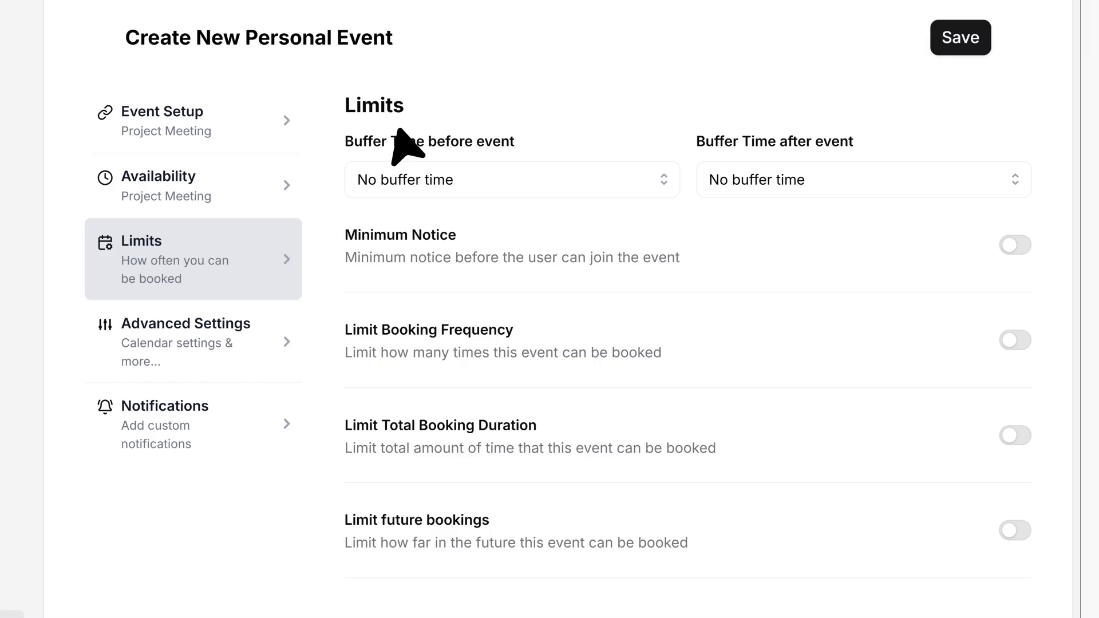
{"action": "left_click", "coordinate": [456, 181]}
{"action": "left_click", "coordinate": [460, 276]}
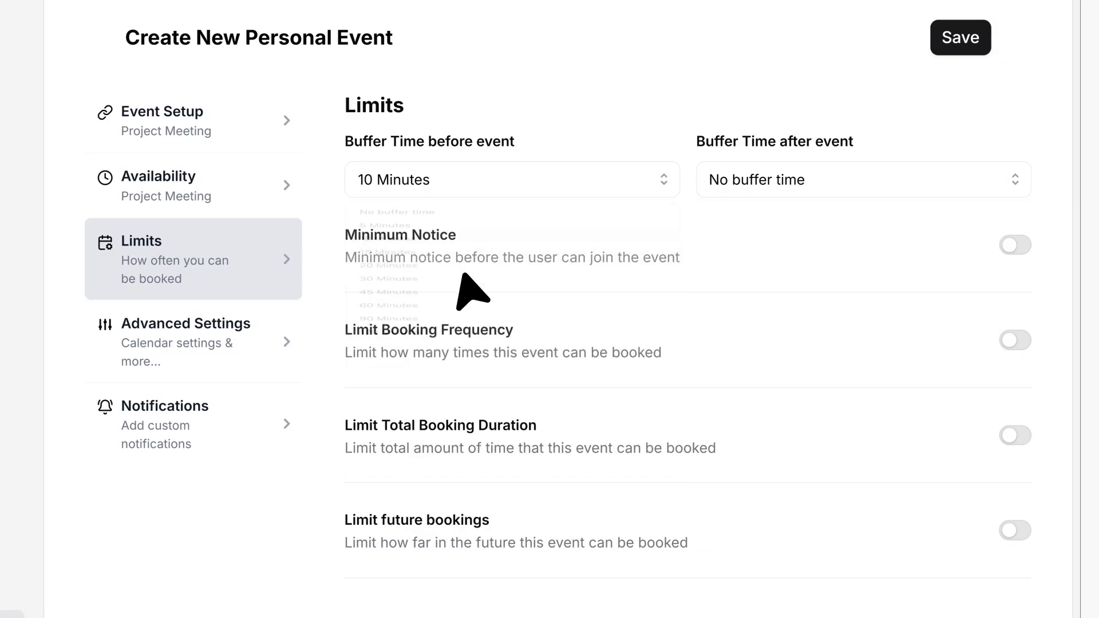
{"action": "left_click", "coordinate": [817, 178]}
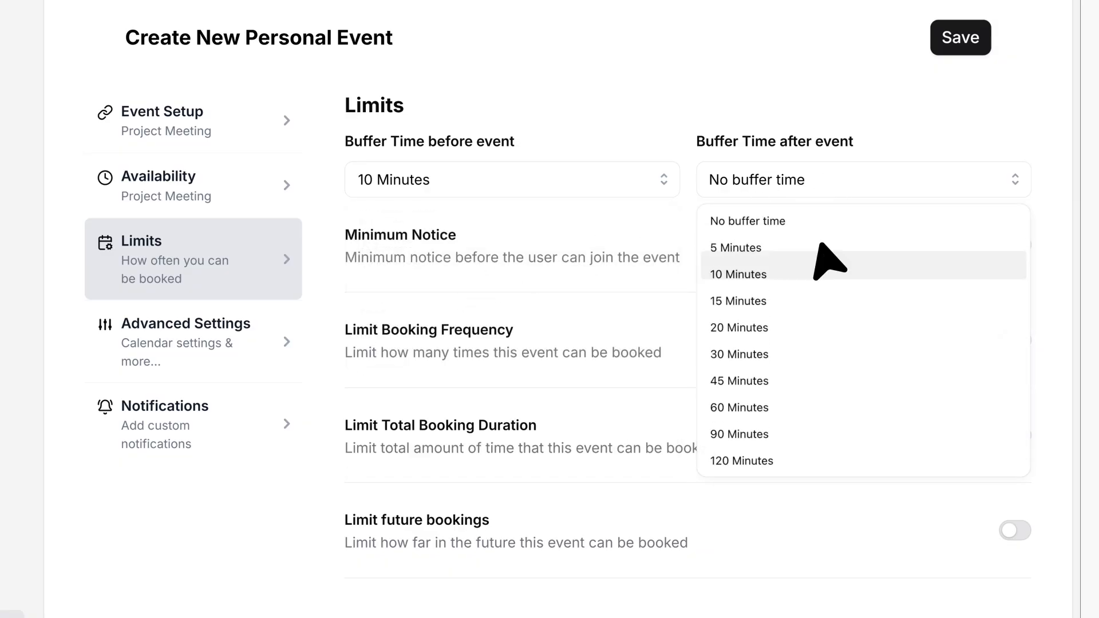
{"action": "left_click", "coordinate": [828, 287]}
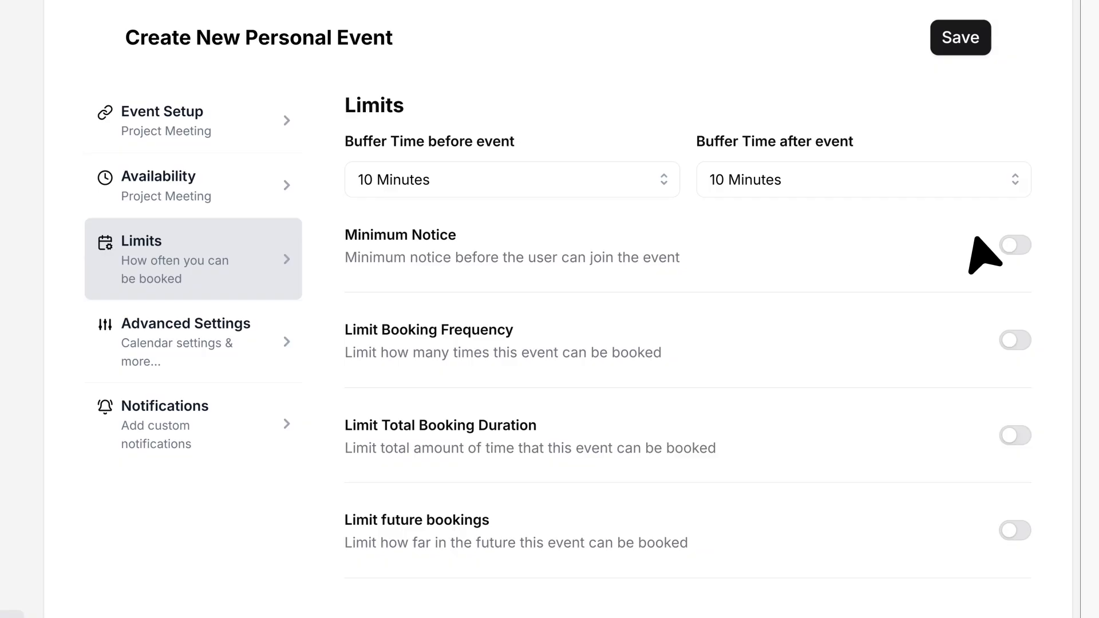
{"action": "left_click", "coordinate": [1012, 245]}
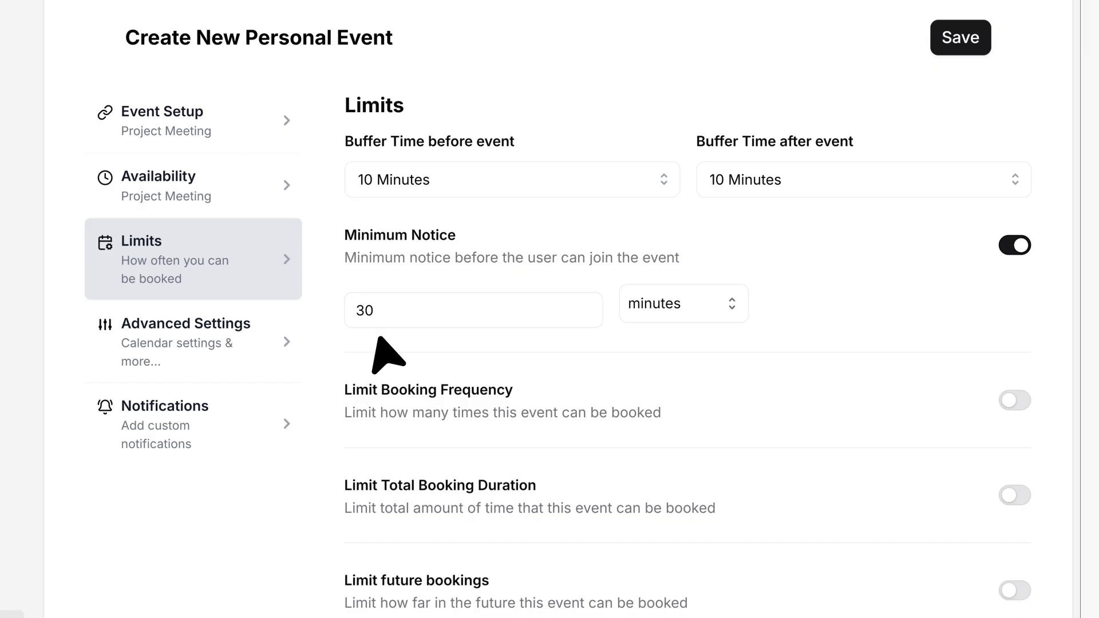
Step: Limit booking frequency to 10 bookings per day
{"action": "scroll", "coordinate": [389, 355], "scroll_direction": "down", "scroll_amount": 5}
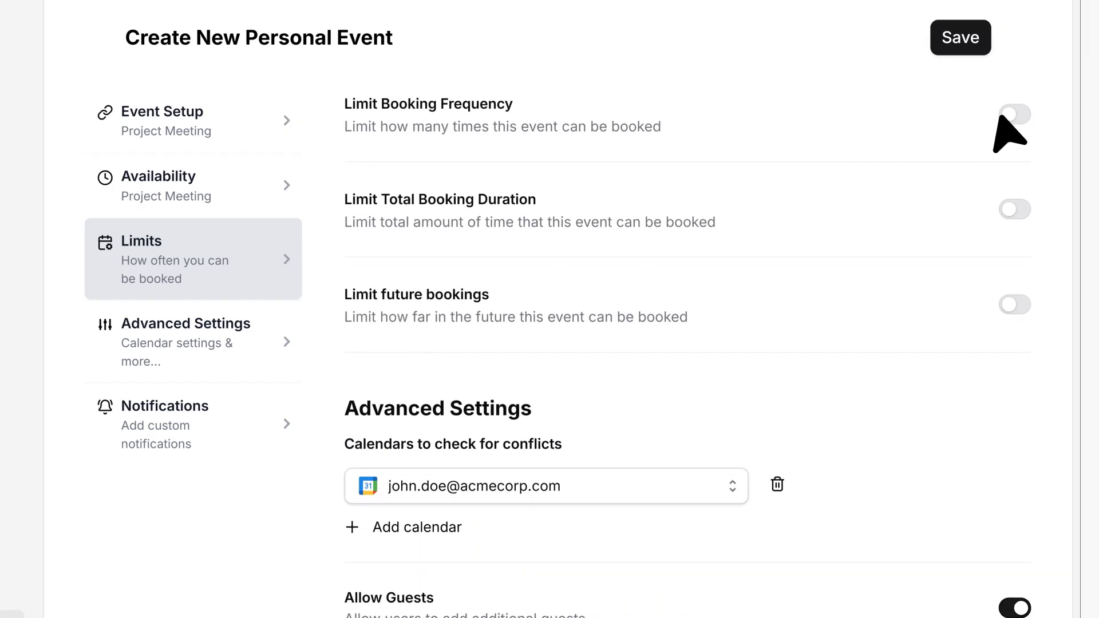
{"action": "left_click", "coordinate": [1010, 115]}
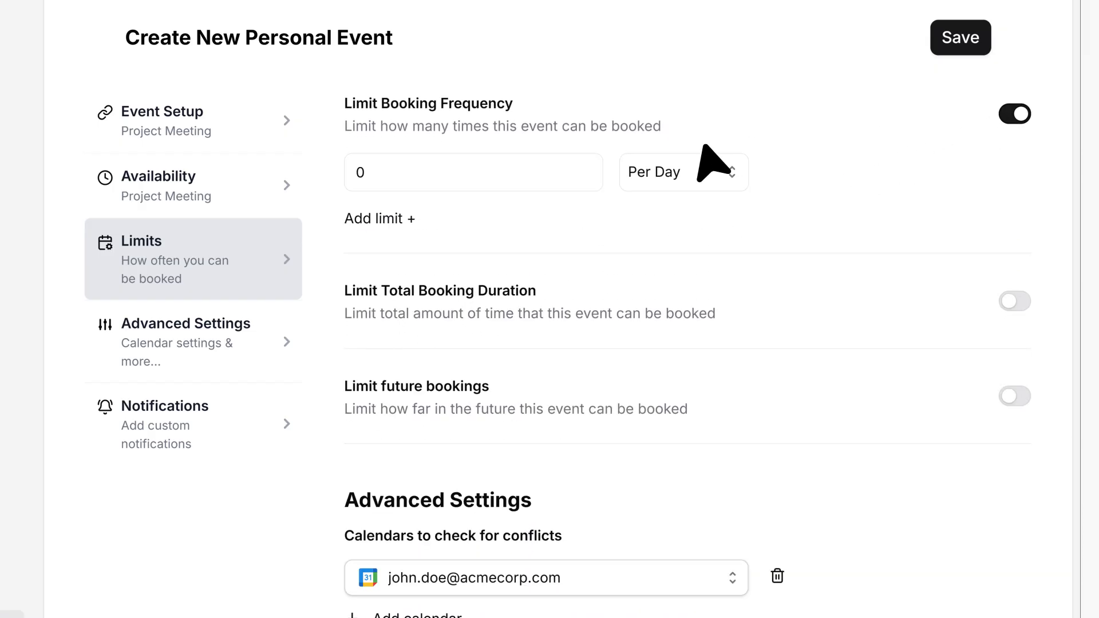
{"action": "left_click", "coordinate": [474, 169]}
{"action": "type", "text": "10"}
{"action": "left_click", "coordinate": [703, 175]}
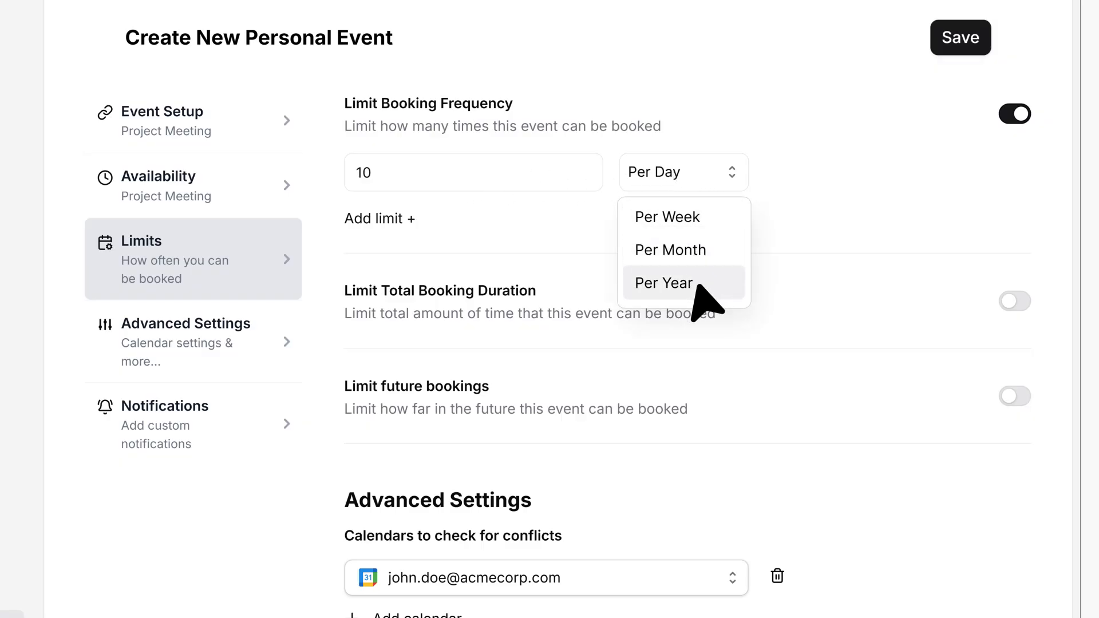
{"action": "key", "text": "Escape"}
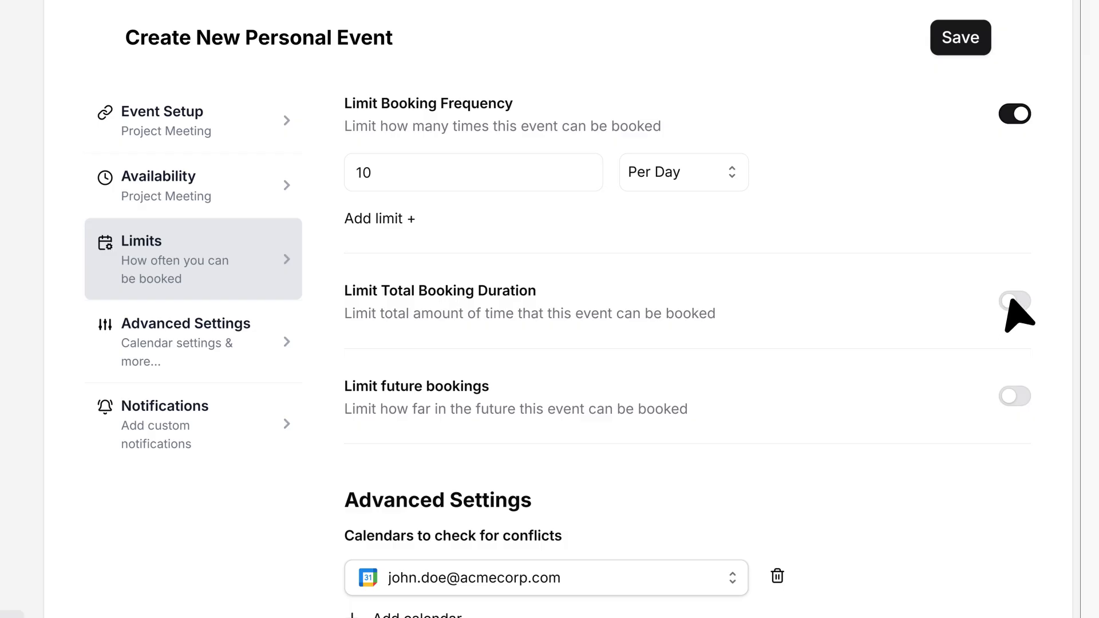
Step: Leave the total duration limit off and restrict future bookings to 2026/06/01–2026/07/01
{"action": "left_click", "coordinate": [1013, 299]}
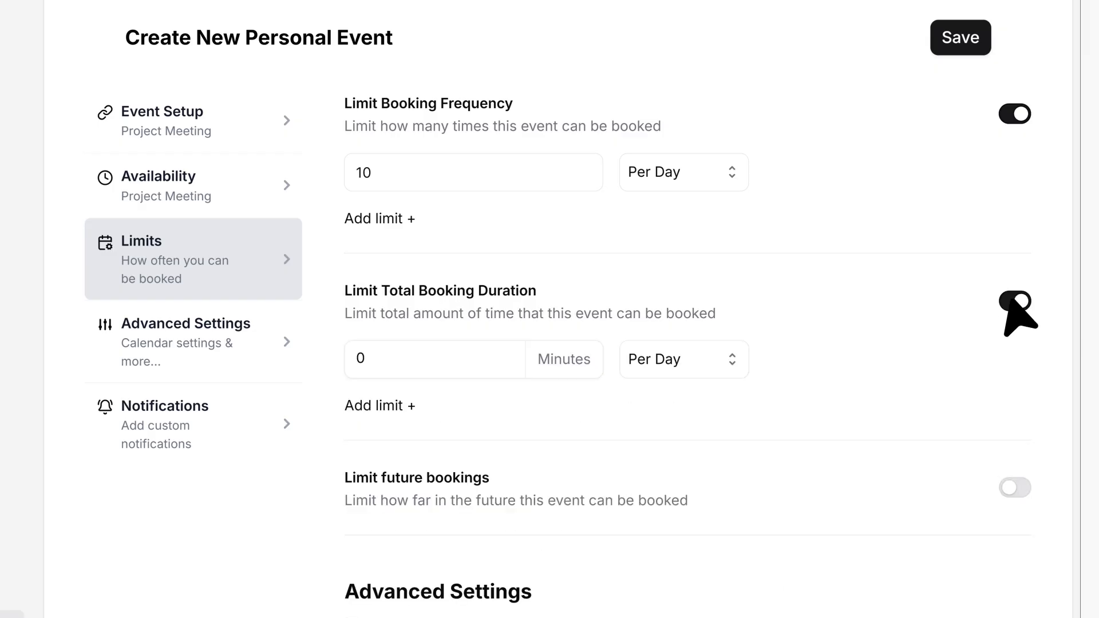
{"action": "left_click", "coordinate": [395, 358]}
{"action": "key", "text": "BackSpace"}
{"action": "type", "text": "18"}
{"action": "left_click", "coordinate": [1011, 301]}
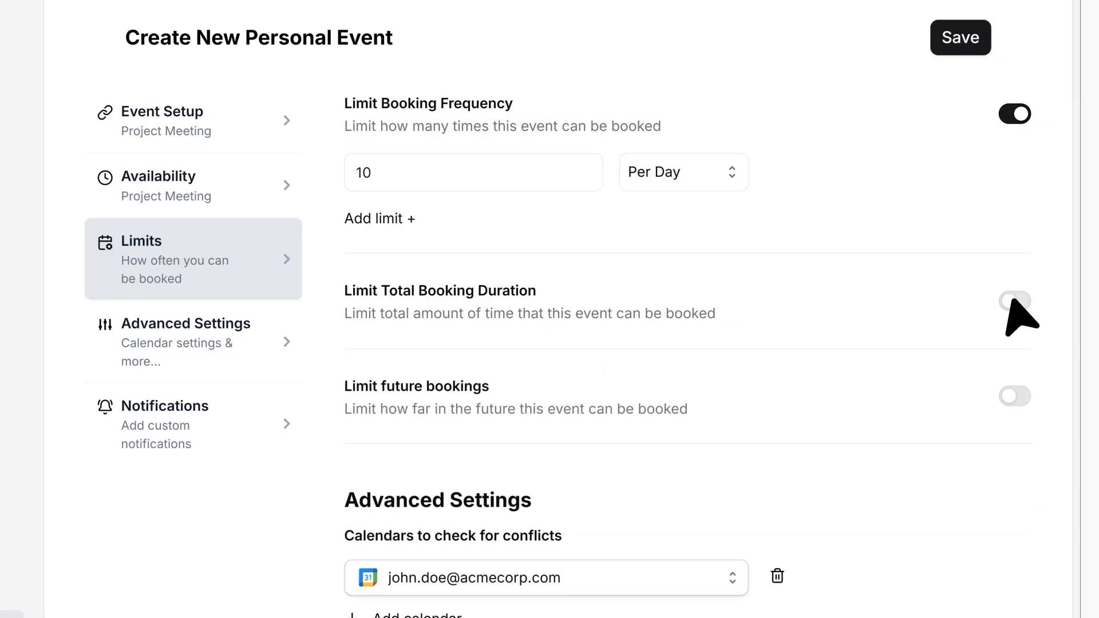
{"action": "left_click", "coordinate": [1014, 397]}
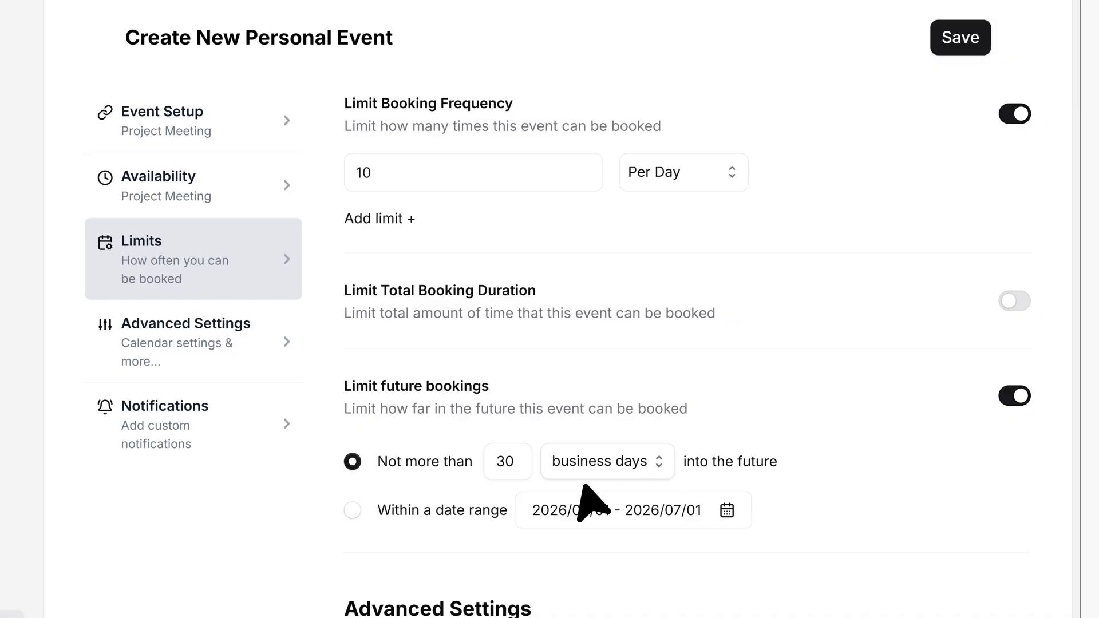
{"action": "left_click", "coordinate": [350, 508]}
Step: Check conflicts against the Schedule.so Calendar and allow bookers to add guests
{"action": "left_click", "coordinate": [145, 339]}
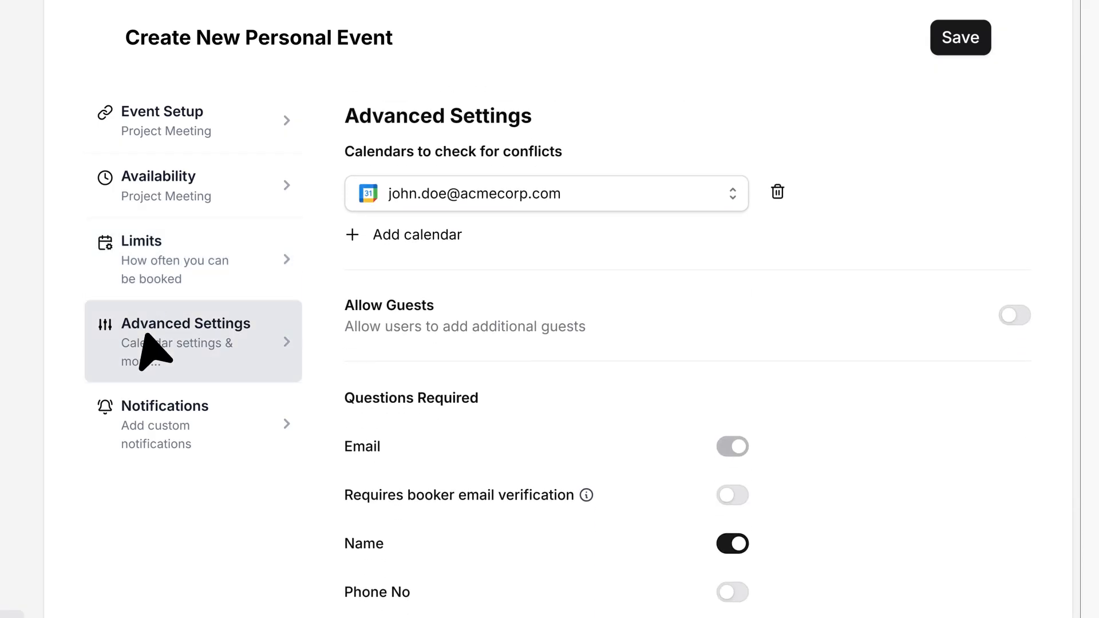
{"action": "left_click", "coordinate": [438, 196]}
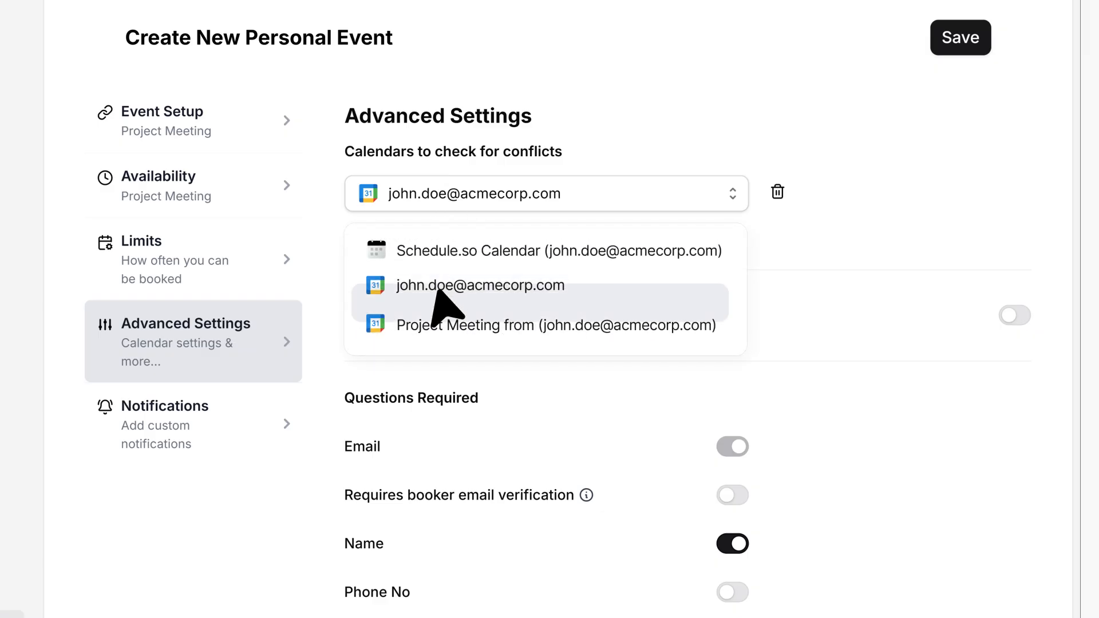
{"action": "left_click", "coordinate": [436, 250]}
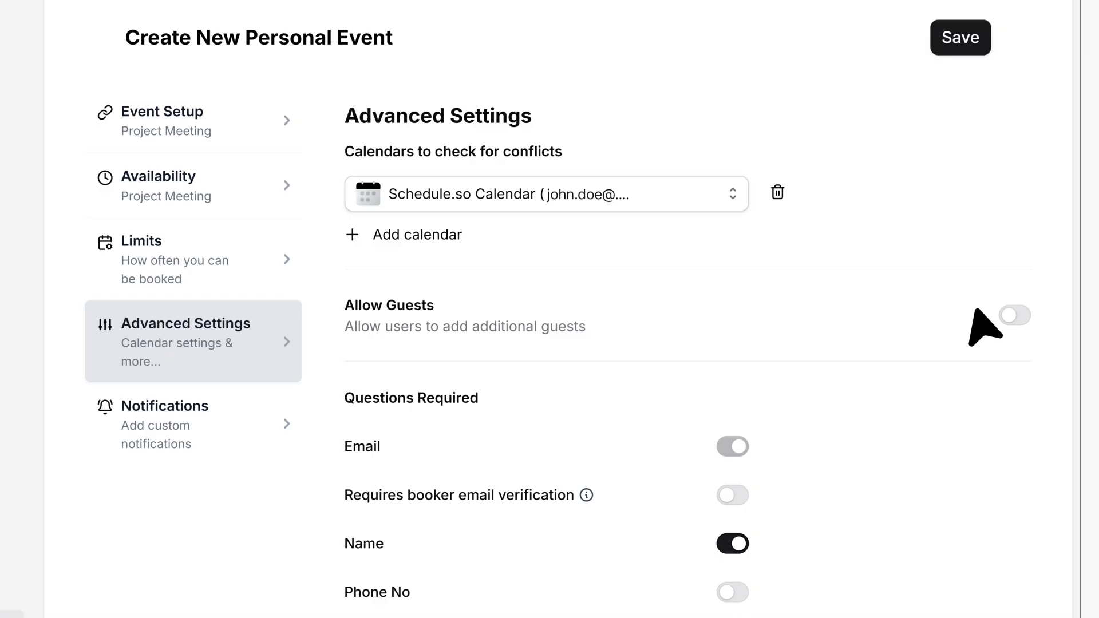
{"action": "left_click", "coordinate": [1009, 315]}
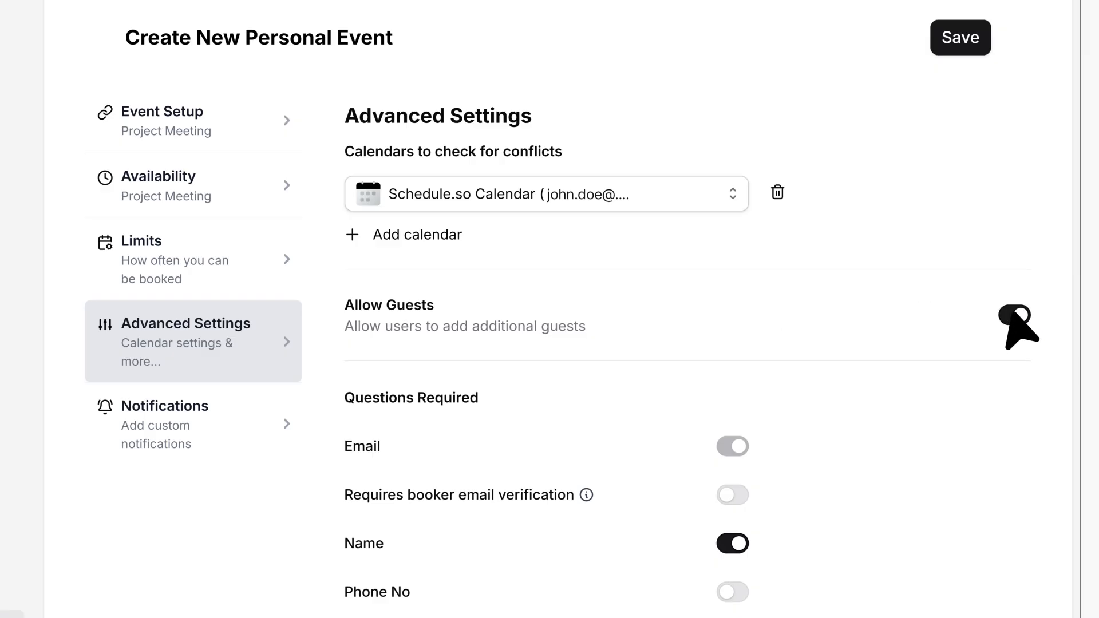
Step: Turn on booker email verification and the Phone No field, without adding a custom question
{"action": "scroll", "coordinate": [540, 189], "scroll_direction": "down", "scroll_amount": 5}
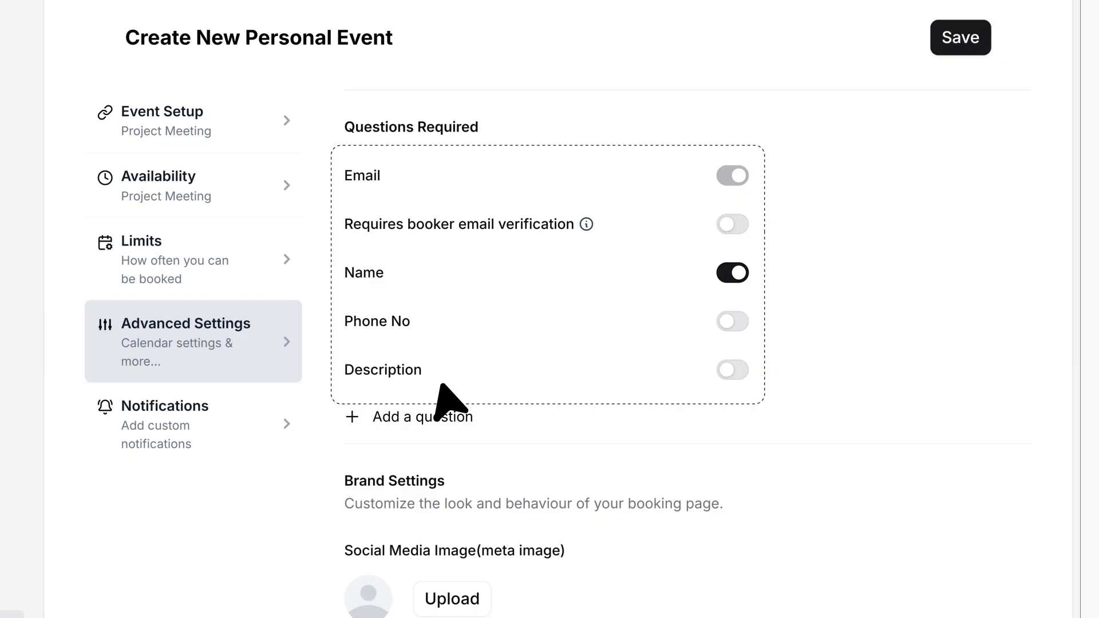
{"action": "left_click", "coordinate": [730, 223]}
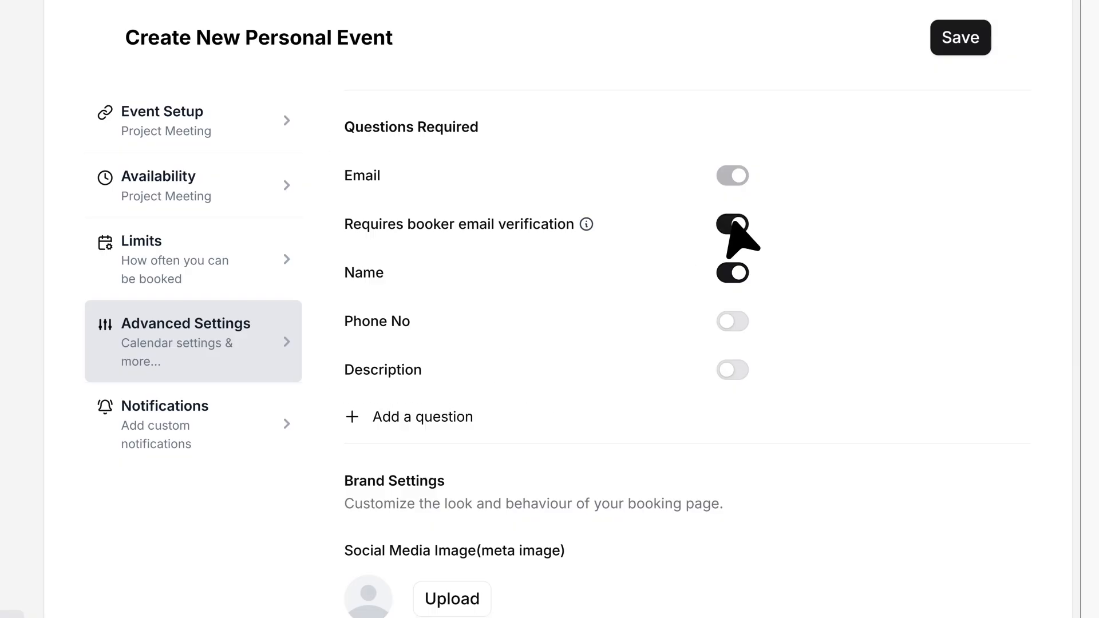
{"action": "left_click", "coordinate": [731, 321]}
{"action": "left_click", "coordinate": [438, 417]}
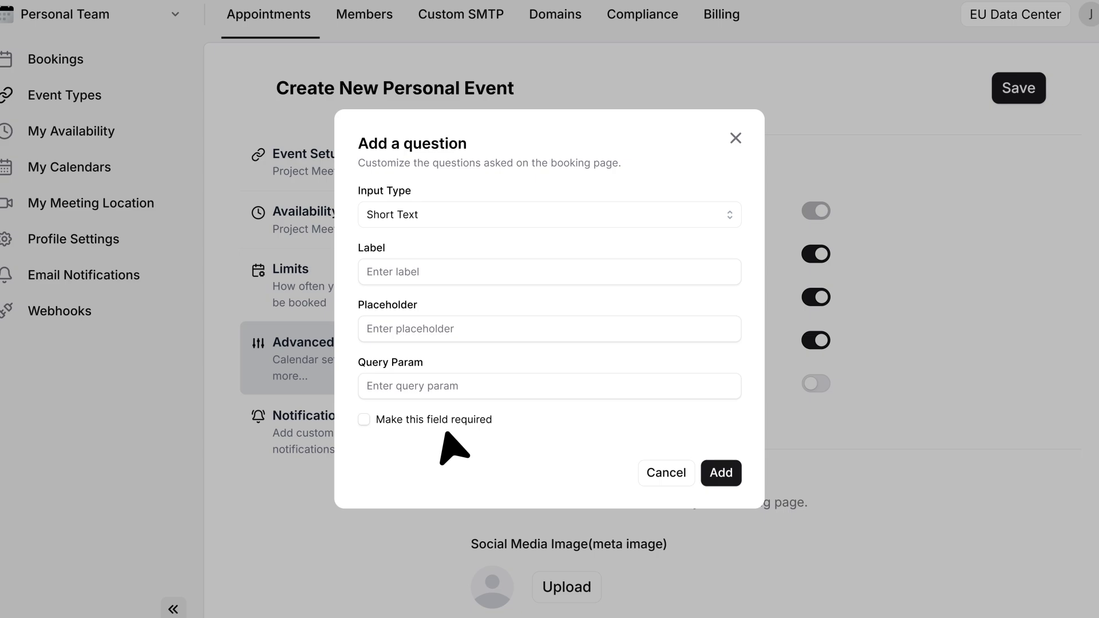
{"action": "key", "text": "Escape"}
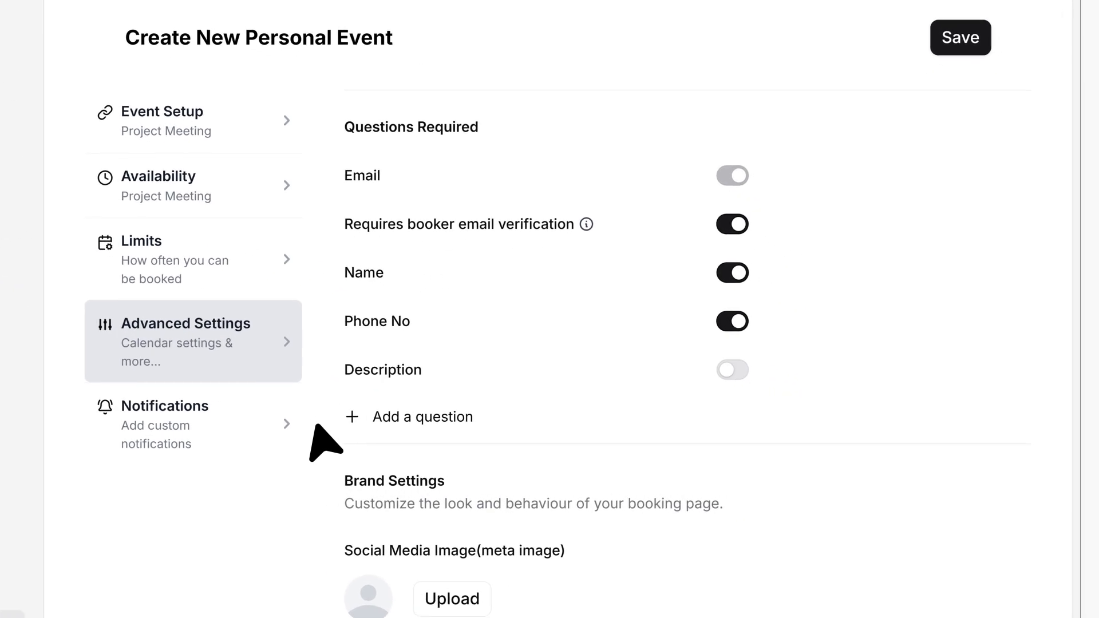
{"action": "scroll", "coordinate": [458, 400], "scroll_direction": "down", "scroll_amount": 4}
{"action": "scroll", "coordinate": [374, 262], "scroll_direction": "down", "scroll_amount": 2}
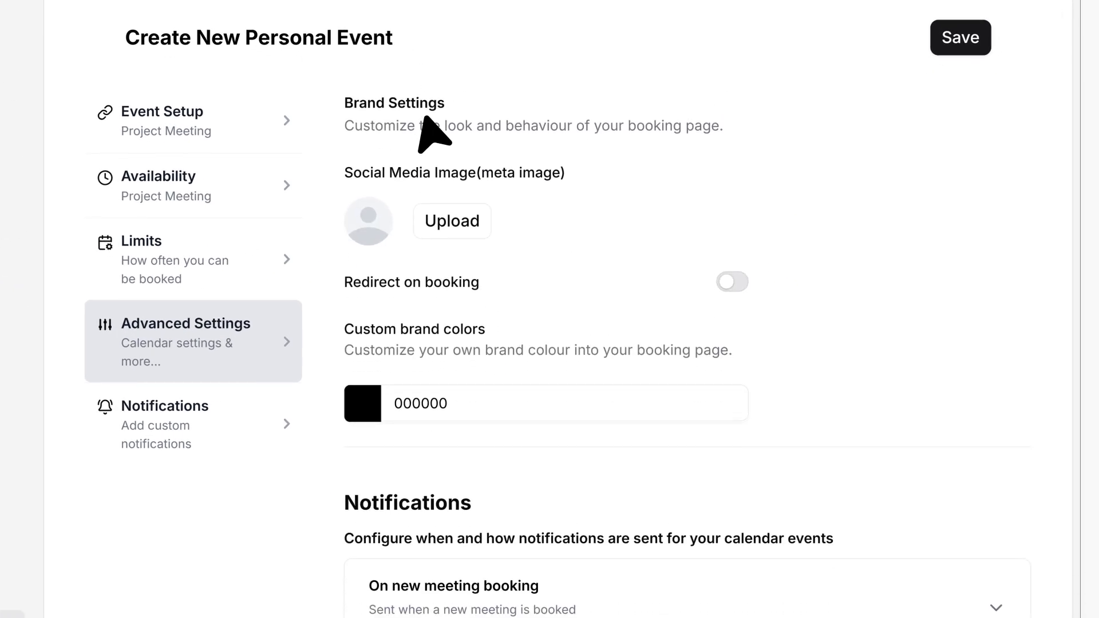
{"action": "left_click", "coordinate": [452, 214]}
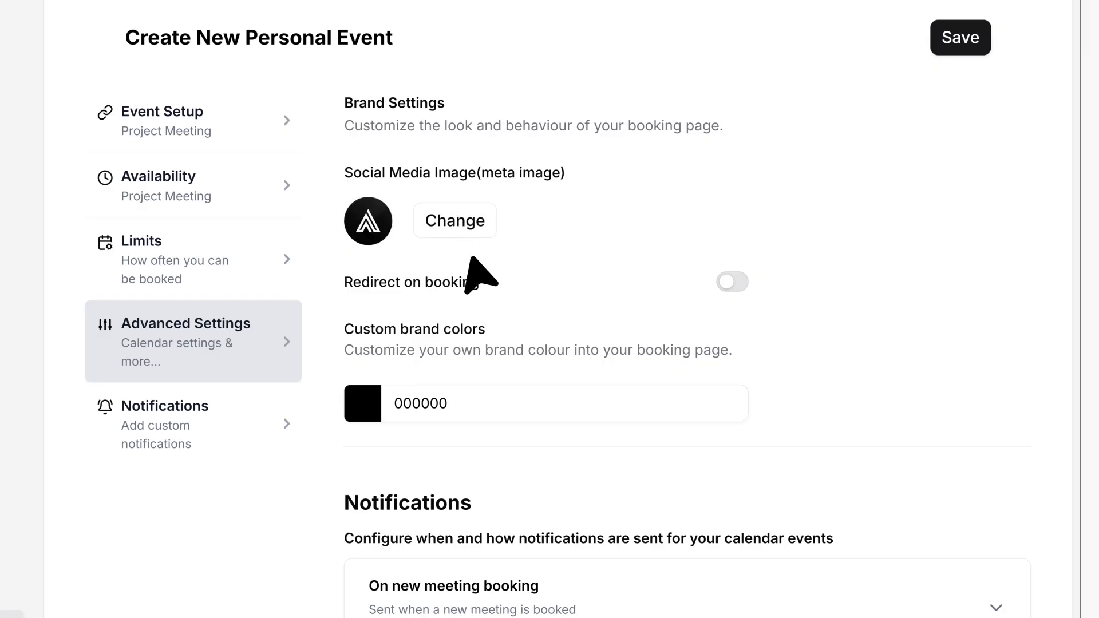
{"action": "left_click", "coordinate": [730, 282]}
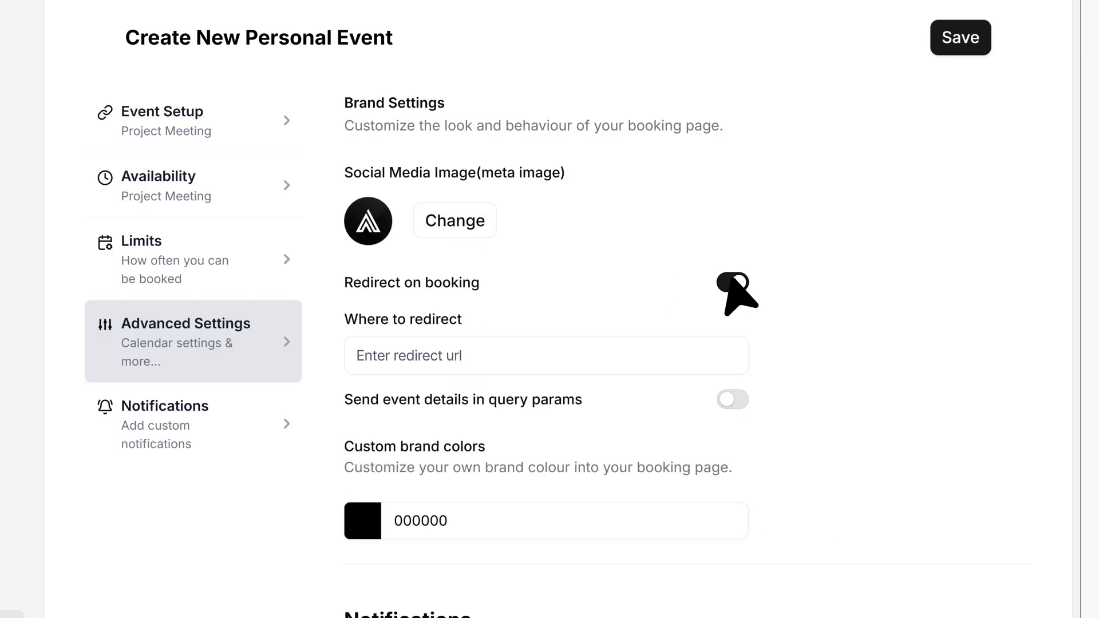
{"action": "left_click", "coordinate": [511, 353]}
{"action": "type", "text": "www.acmecorp.com"}
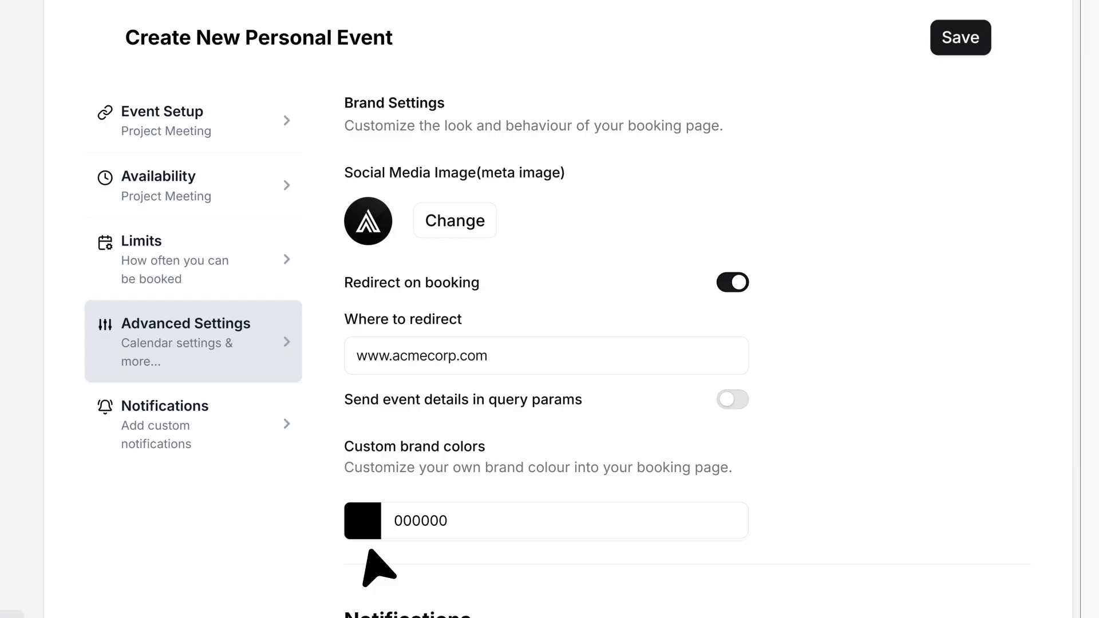
{"action": "left_click", "coordinate": [196, 437]}
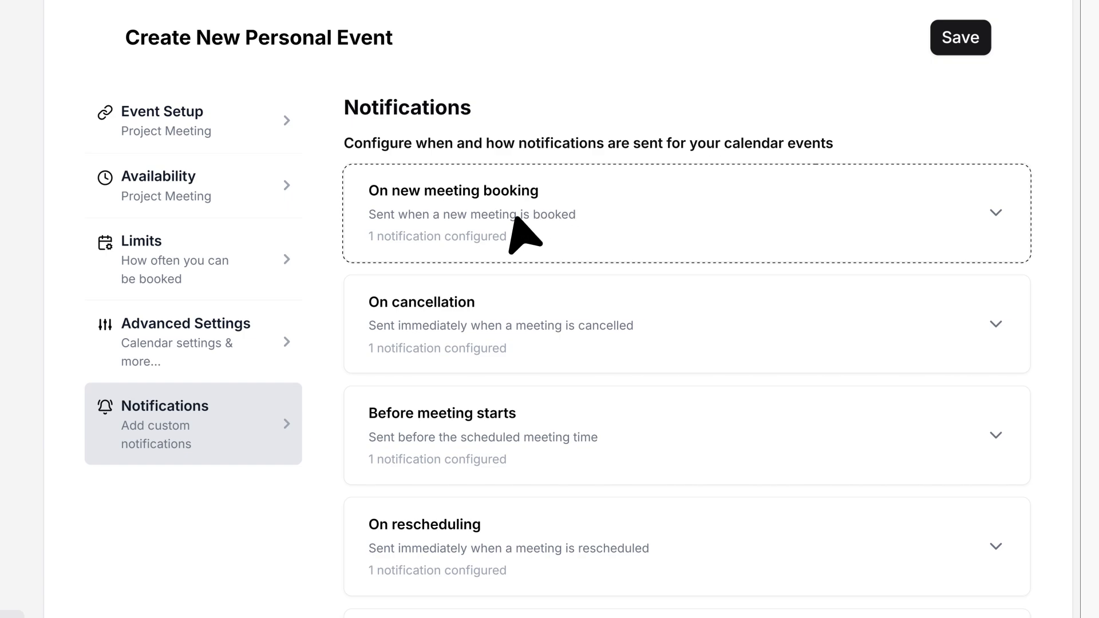
Step: Expand the After meeting ends notification (reminder 2 minutes after) and save the event type
{"action": "scroll", "coordinate": [513, 220], "scroll_direction": "down", "scroll_amount": 2}
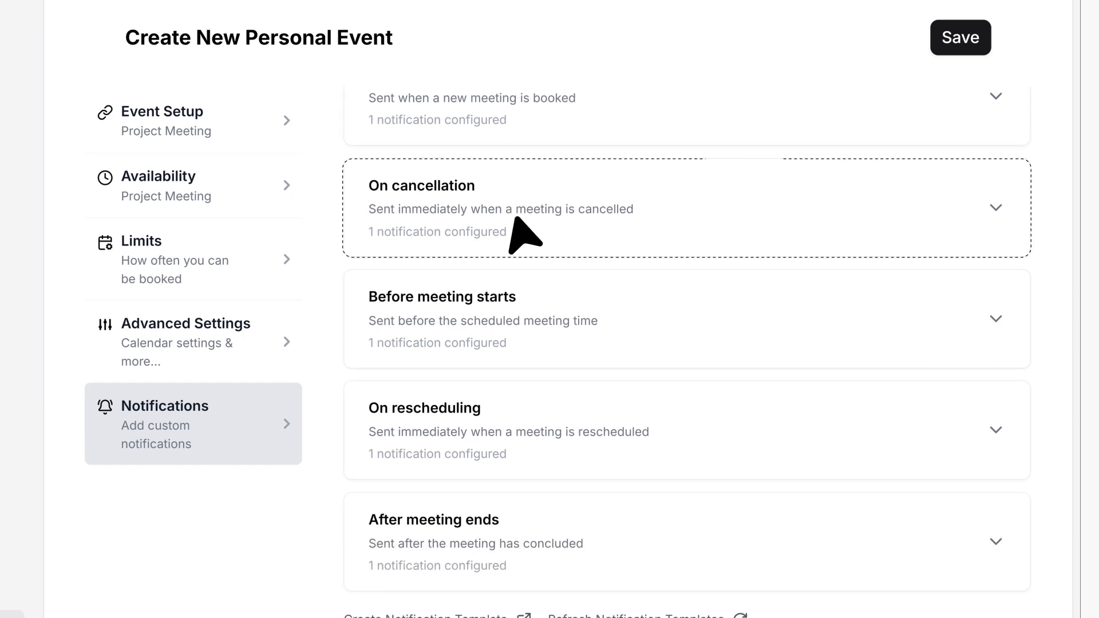
{"action": "scroll", "coordinate": [513, 220], "scroll_direction": "down", "scroll_amount": 2}
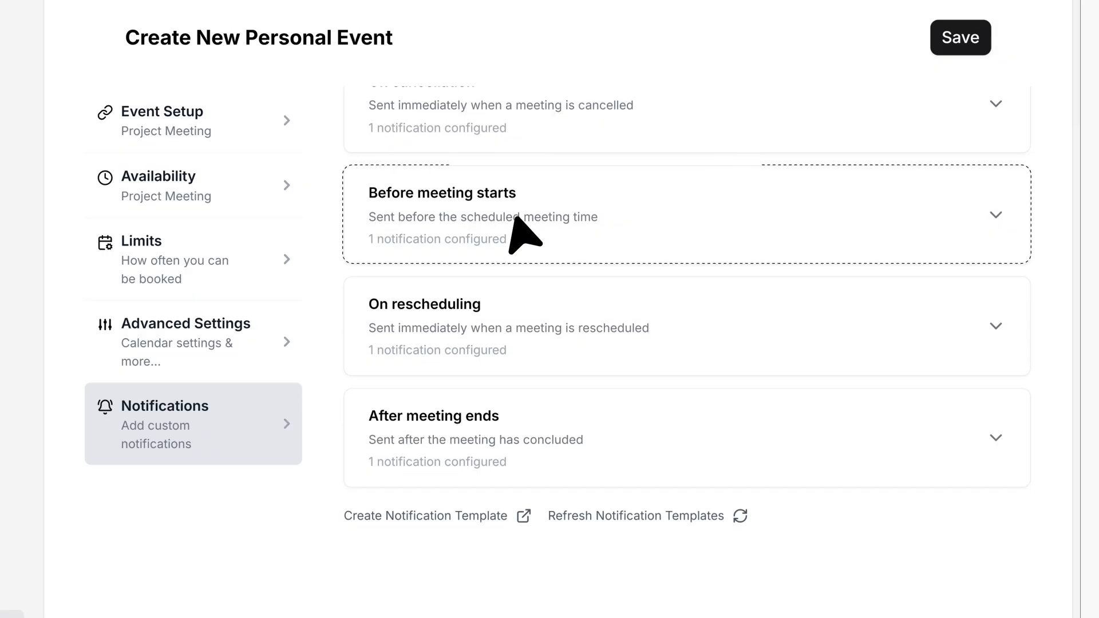
{"action": "scroll", "coordinate": [525, 234], "scroll_direction": "down", "scroll_amount": 2}
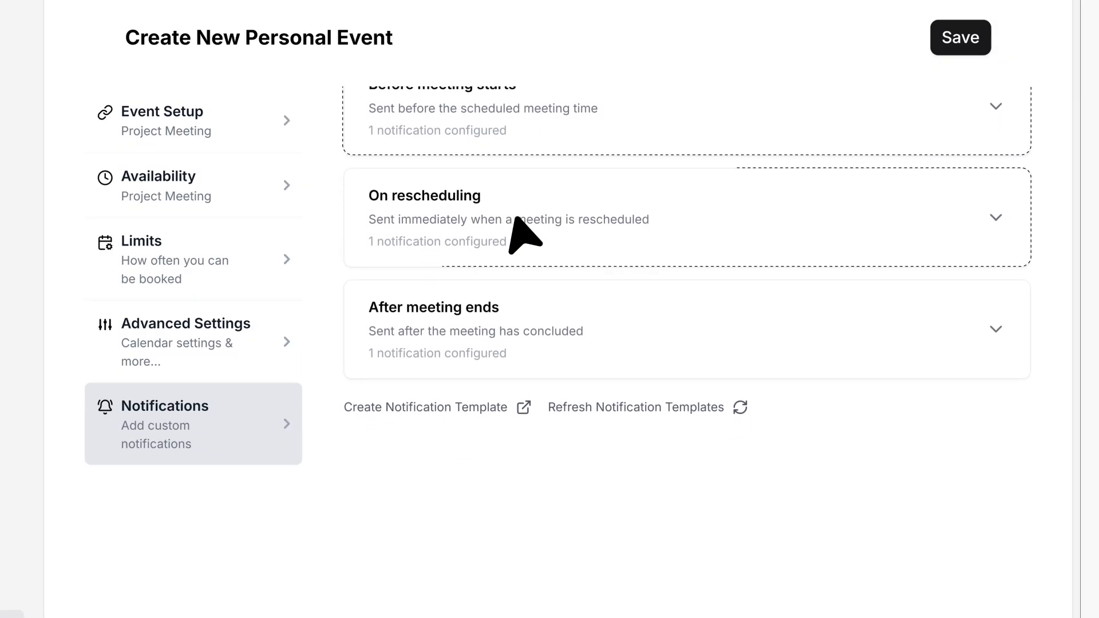
{"action": "scroll", "coordinate": [515, 233], "scroll_direction": "down", "scroll_amount": 2}
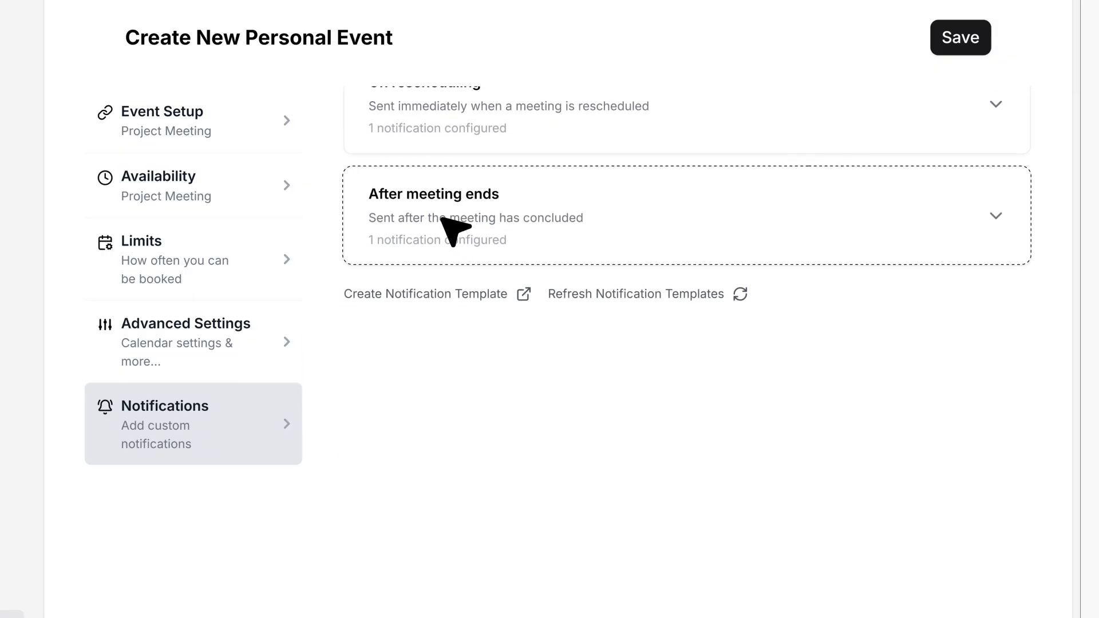
{"action": "left_click", "coordinate": [445, 220]}
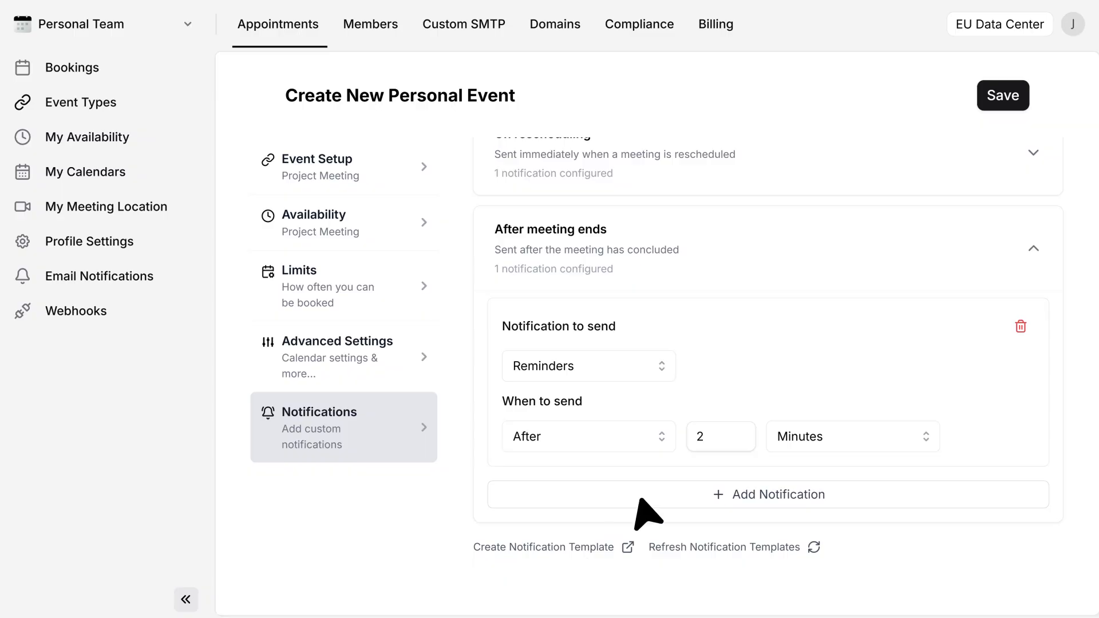
{"action": "left_click", "coordinate": [1003, 96]}
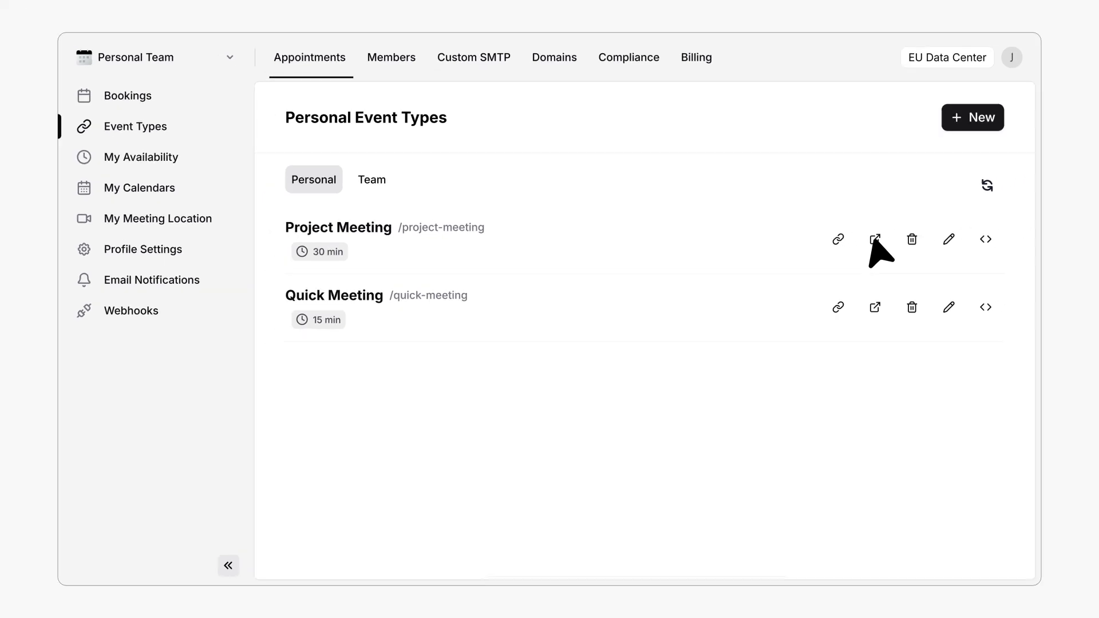
Step: On the Project Meeting public booking page, choose Monday, June 1, 2026 at 11:00 AM
{"action": "left_click", "coordinate": [867, 241]}
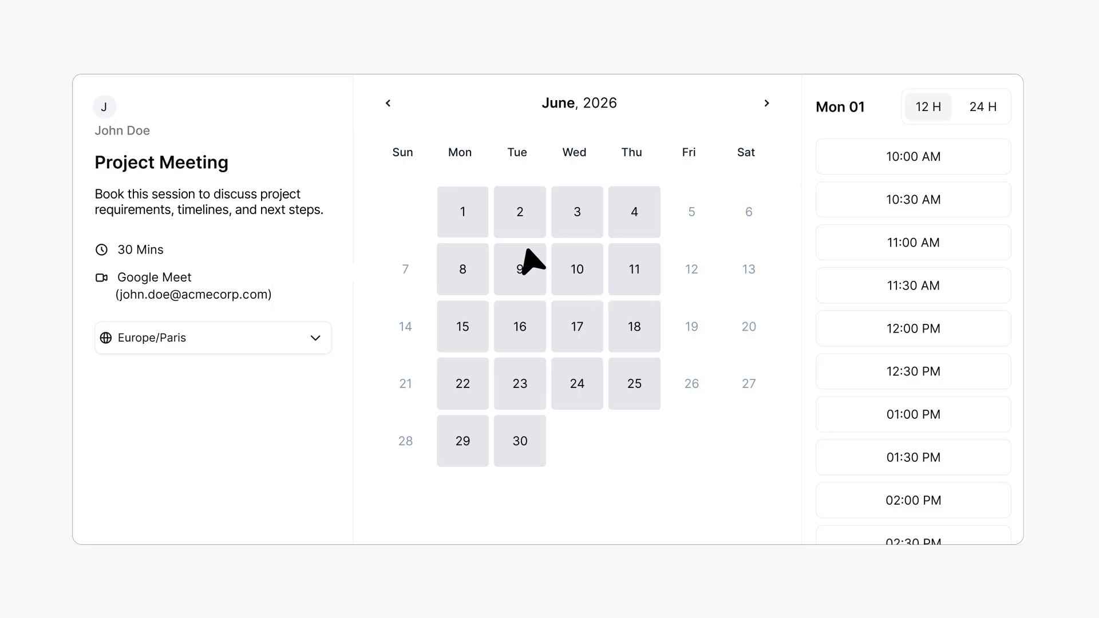
{"action": "left_click", "coordinate": [462, 221]}
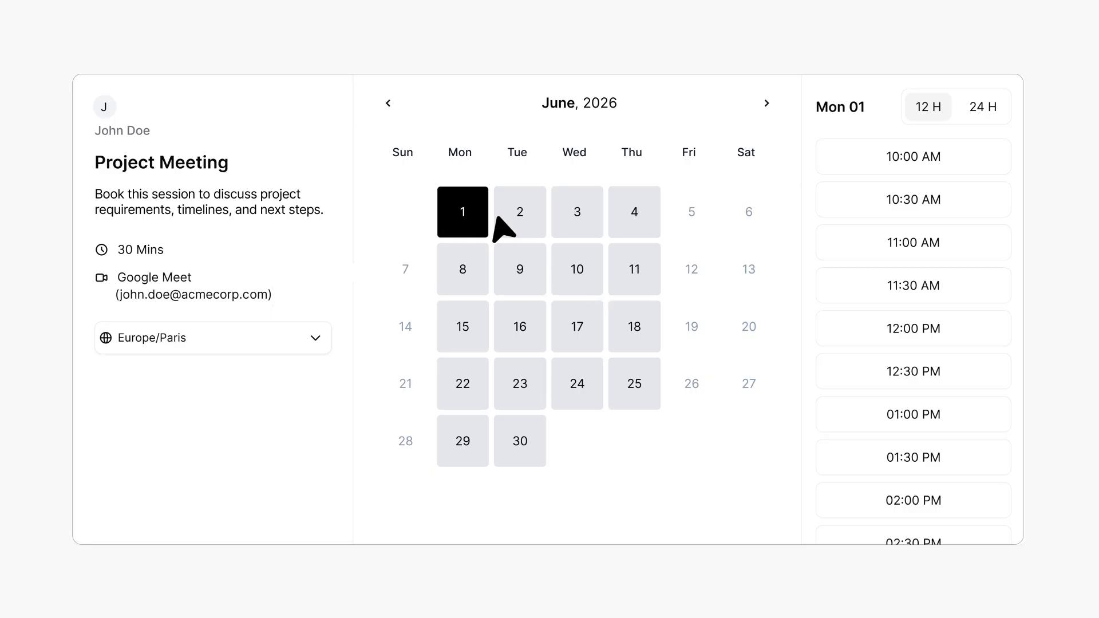
{"action": "left_click", "coordinate": [945, 248]}
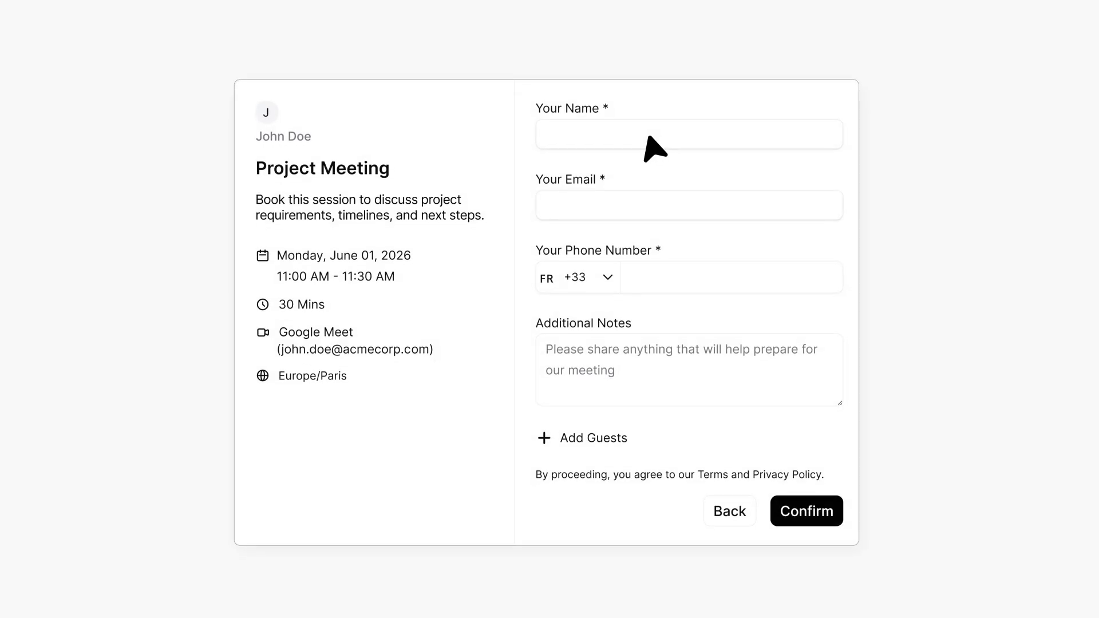
Step: Submit the booker's full name, e-mail and phone number, then start entering the emailed verification code
{"action": "left_click", "coordinate": [649, 146]}
{"action": "left_click", "coordinate": [609, 216]}
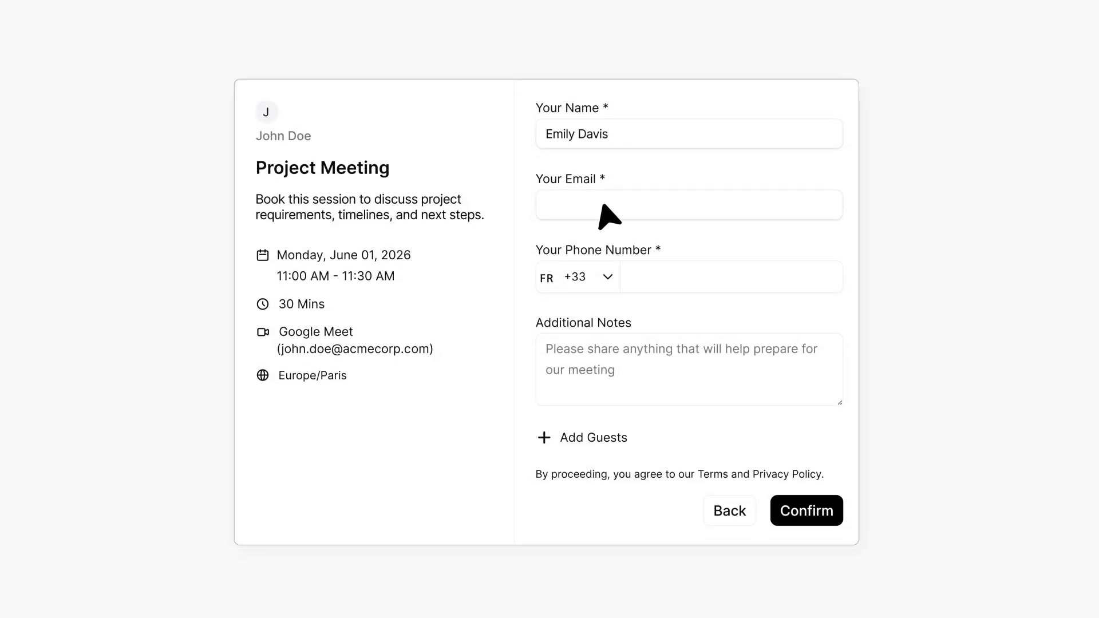
{"action": "left_click", "coordinate": [712, 279]}
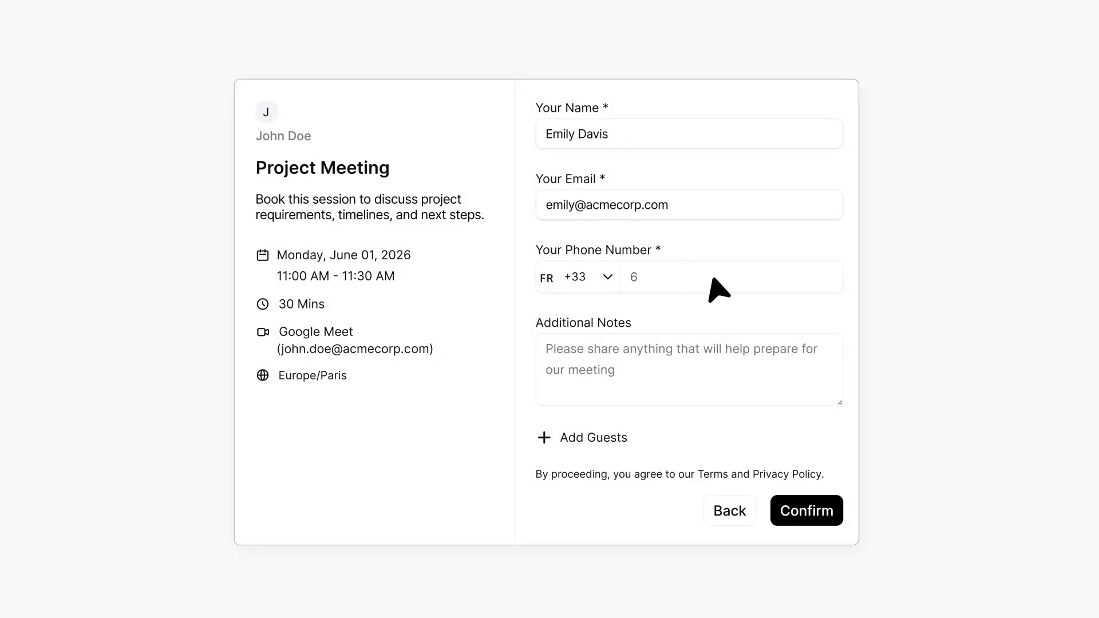
{"action": "left_click", "coordinate": [813, 522]}
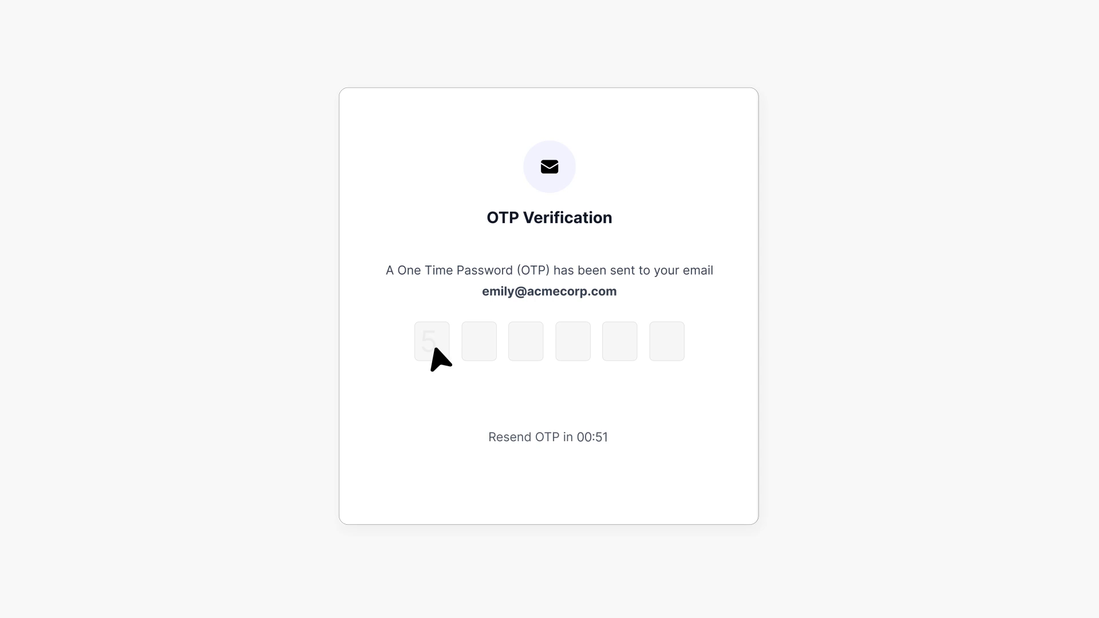
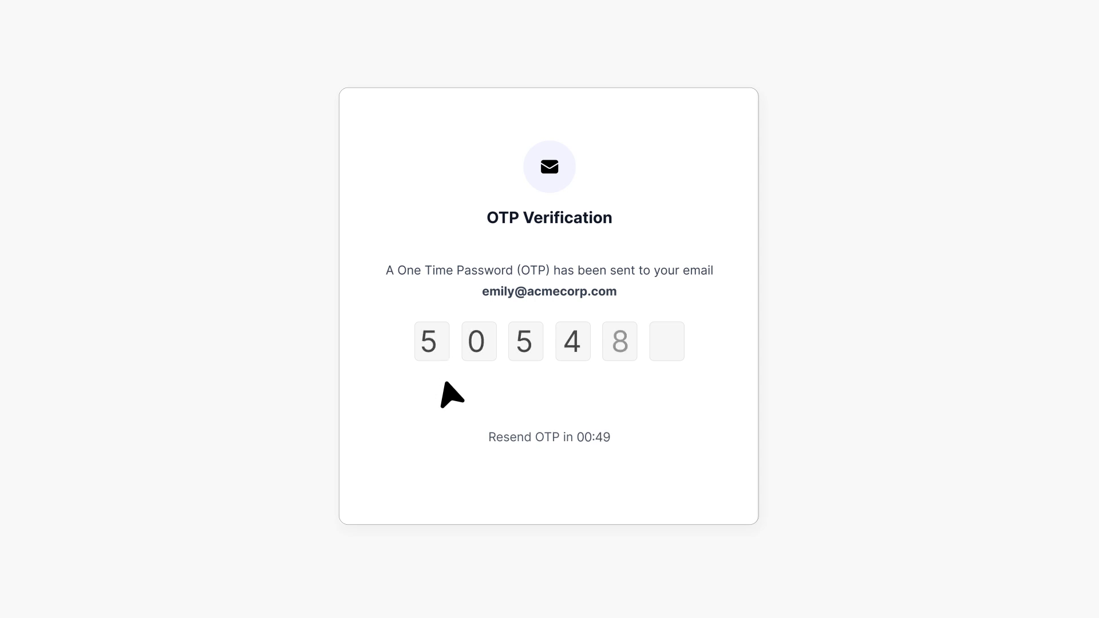